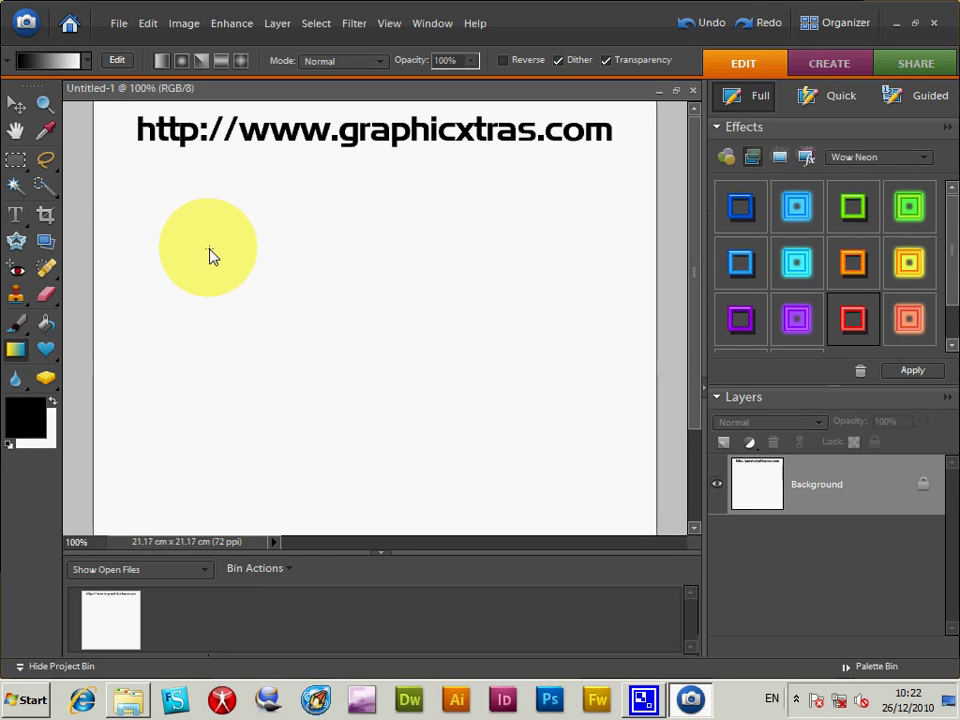
Bring up the Open with program list for GX105_PolkaDots_01.ttf in the Fonts PC + OS X folder
{"action": "key", "text": "alt+Tab"}
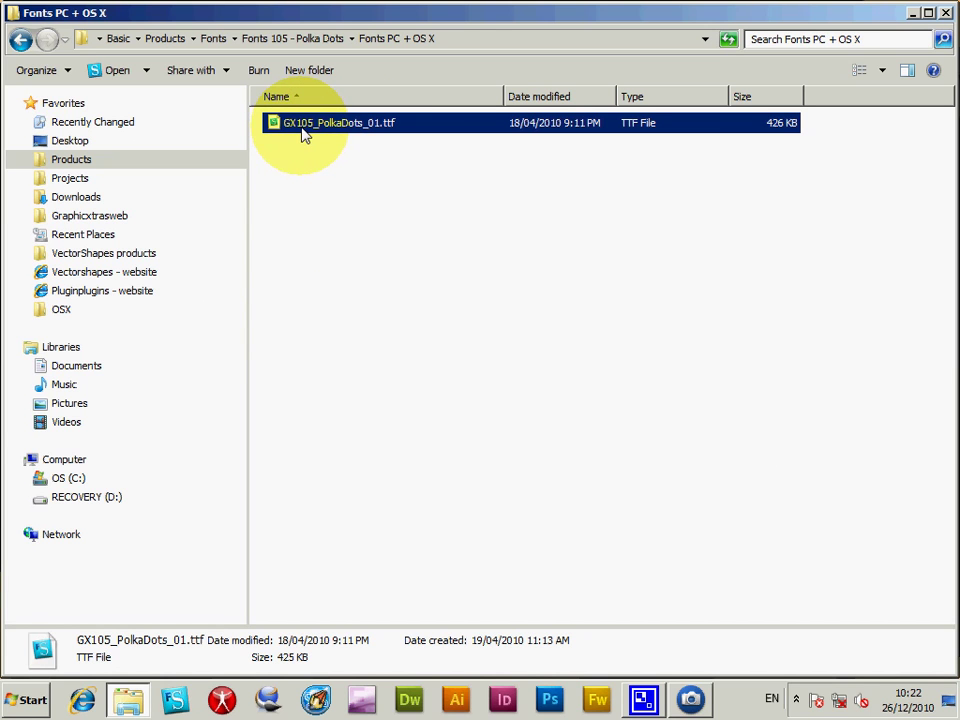
{"action": "right_click", "coordinate": [388, 130]}
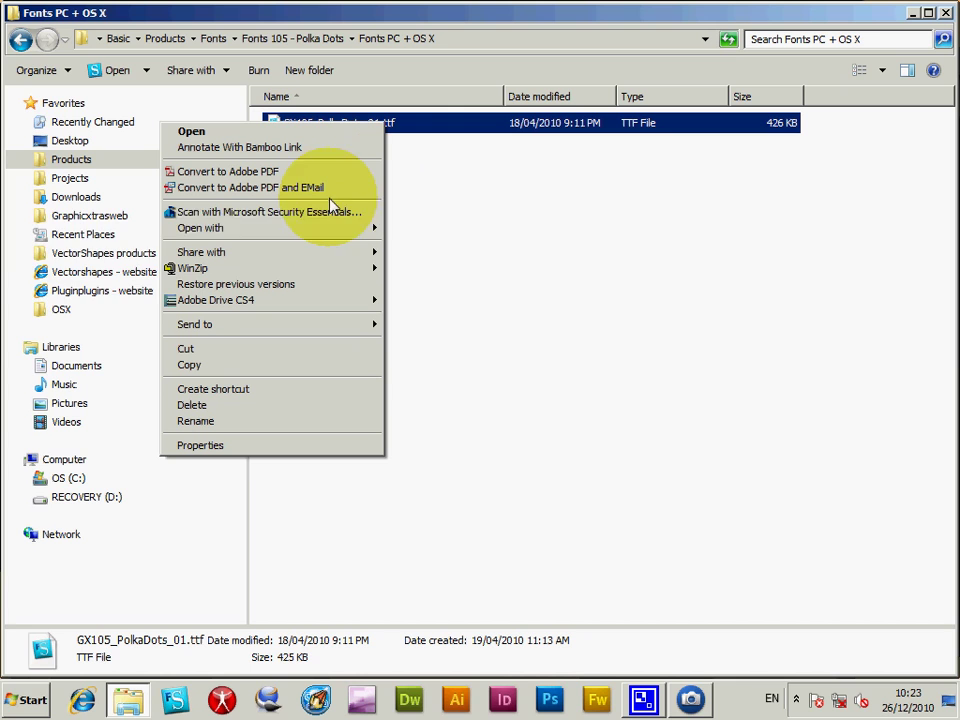
{"action": "mouse_move", "coordinate": [326, 229]}
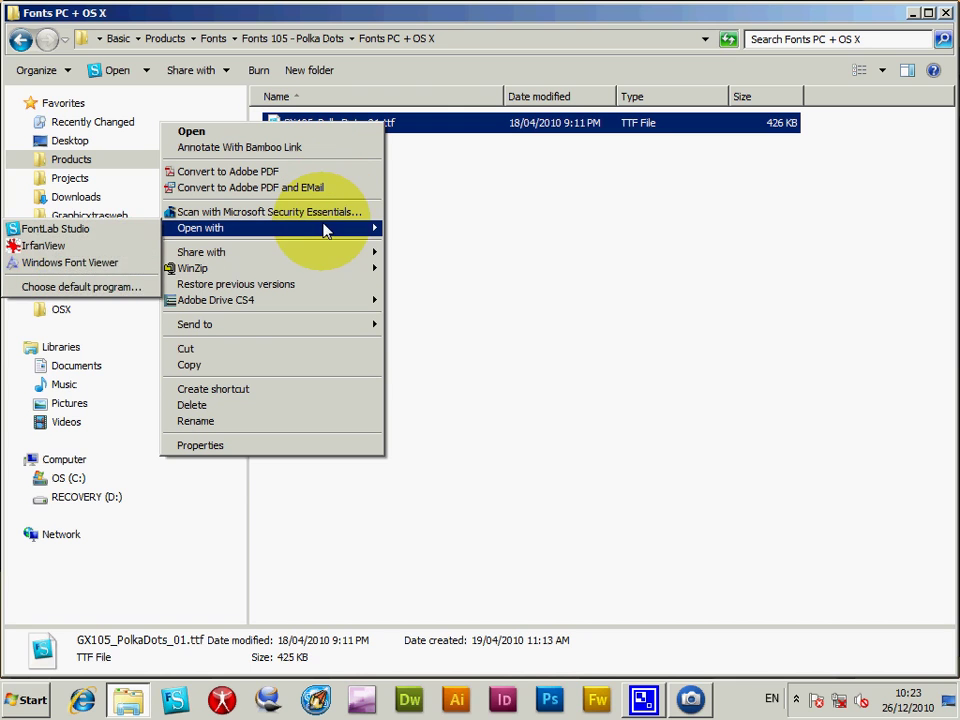
View the GX105_PolkaDots_01 glyph samples in Windows Font Viewer, then close the viewer
{"action": "left_click", "coordinate": [106, 266]}
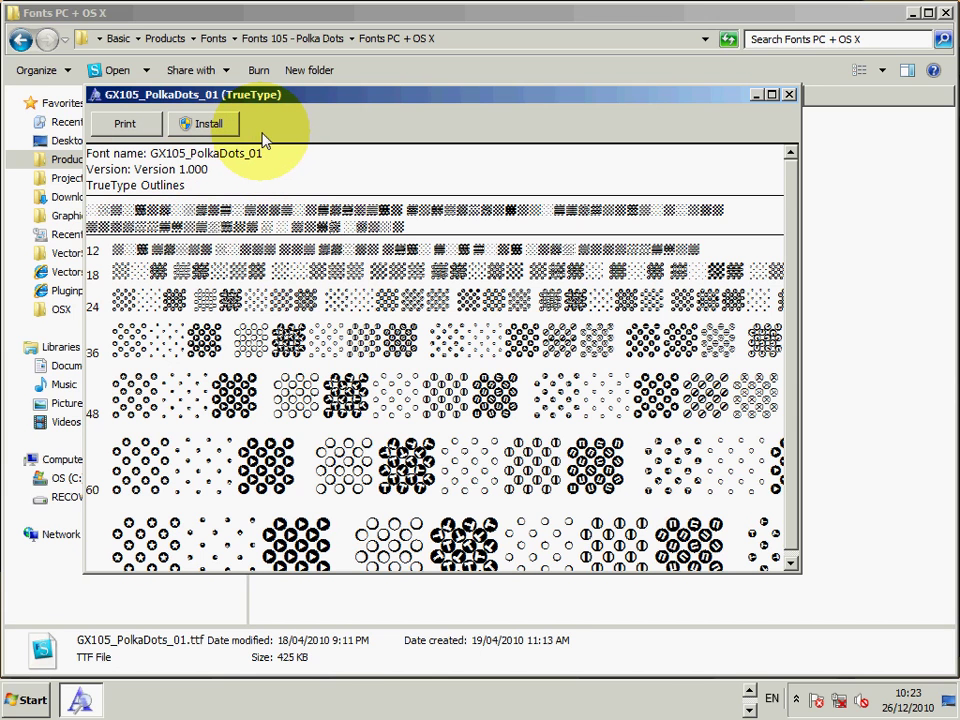
{"action": "left_click", "coordinate": [26, 699]}
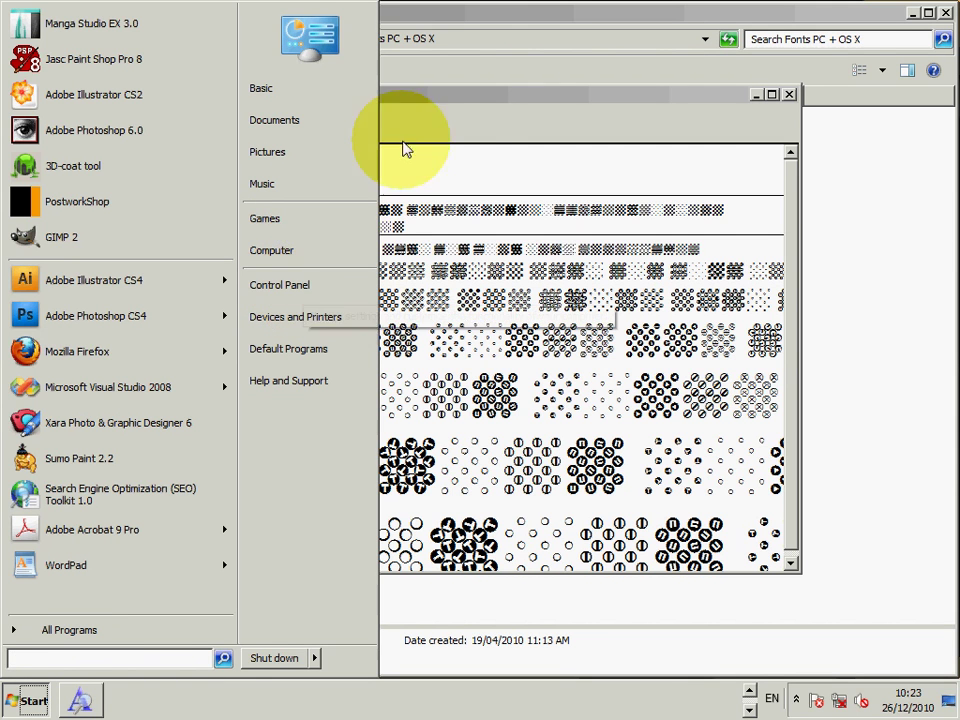
{"action": "left_click", "coordinate": [452, 107]}
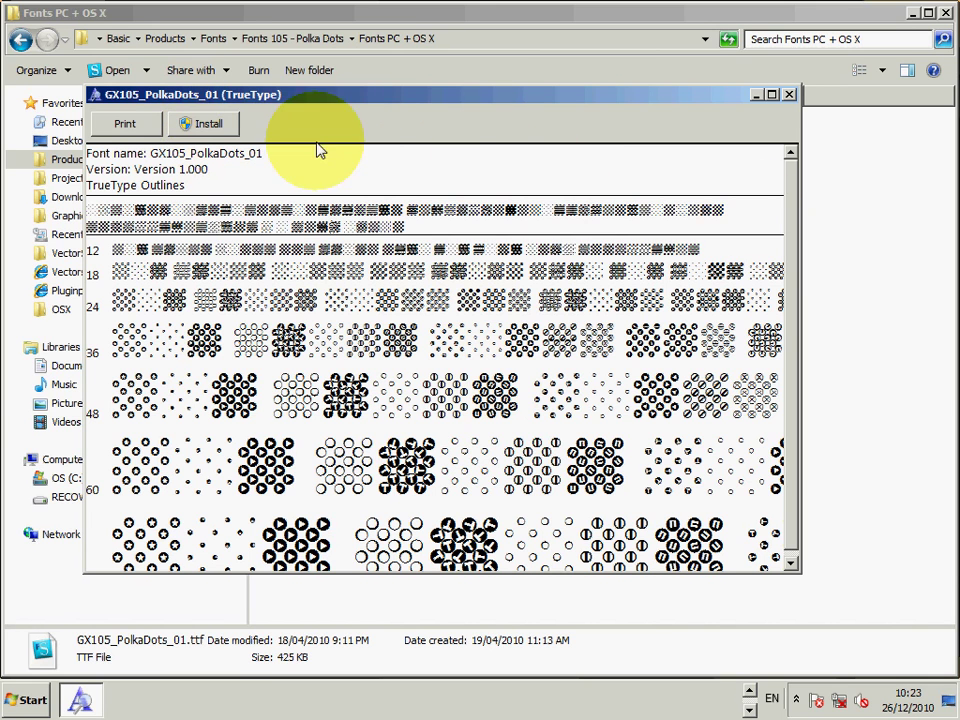
{"action": "left_click", "coordinate": [790, 96]}
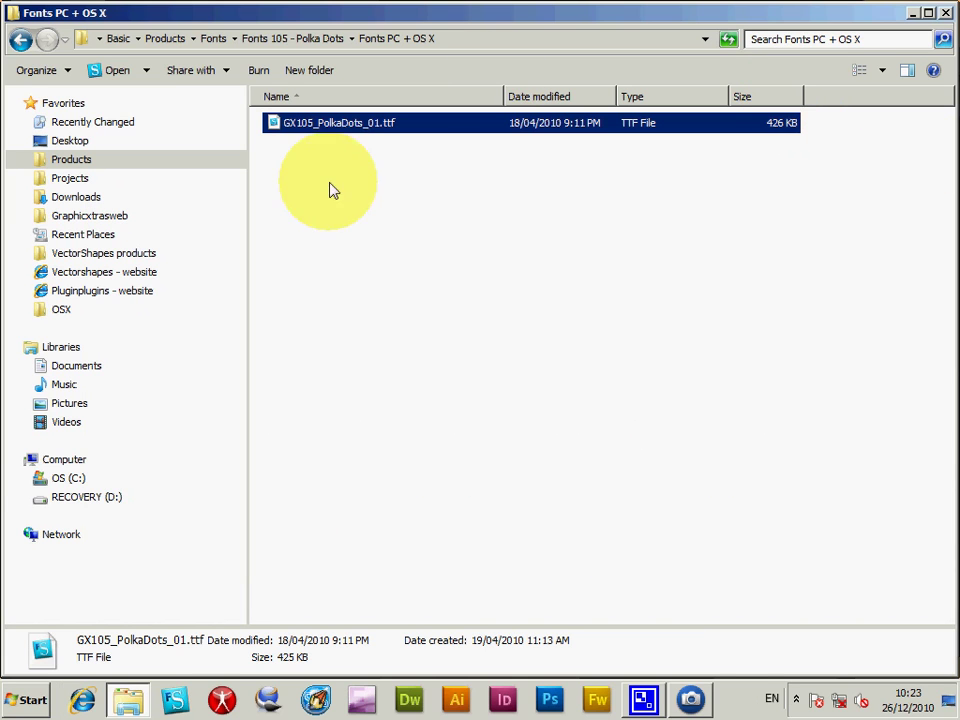
Back in Photoshop Elements, choose the Horizontal Type tool with the GX105_PolkaDots_01 font at 144 pt
{"action": "key", "text": "alt+Tab"}
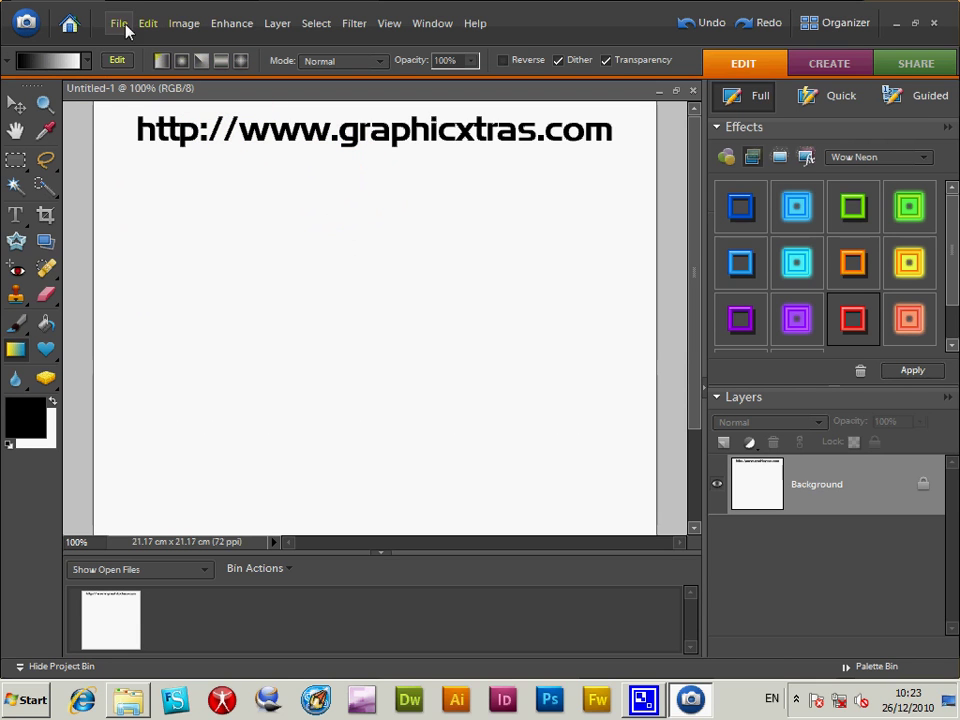
{"action": "left_click", "coordinate": [16, 216]}
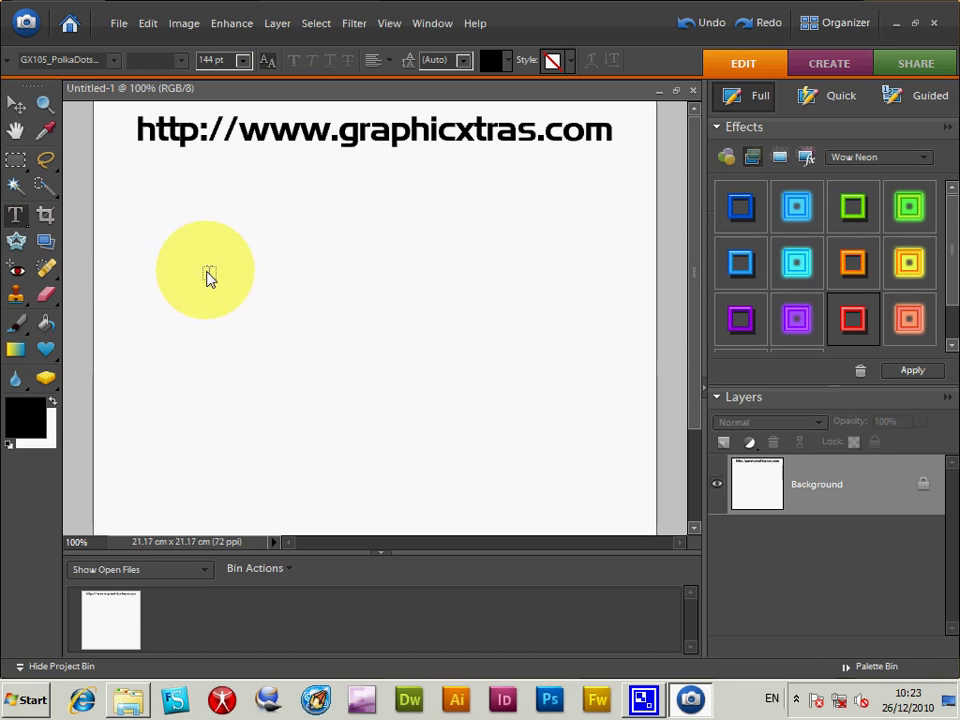
{"action": "left_click", "coordinate": [88, 56]}
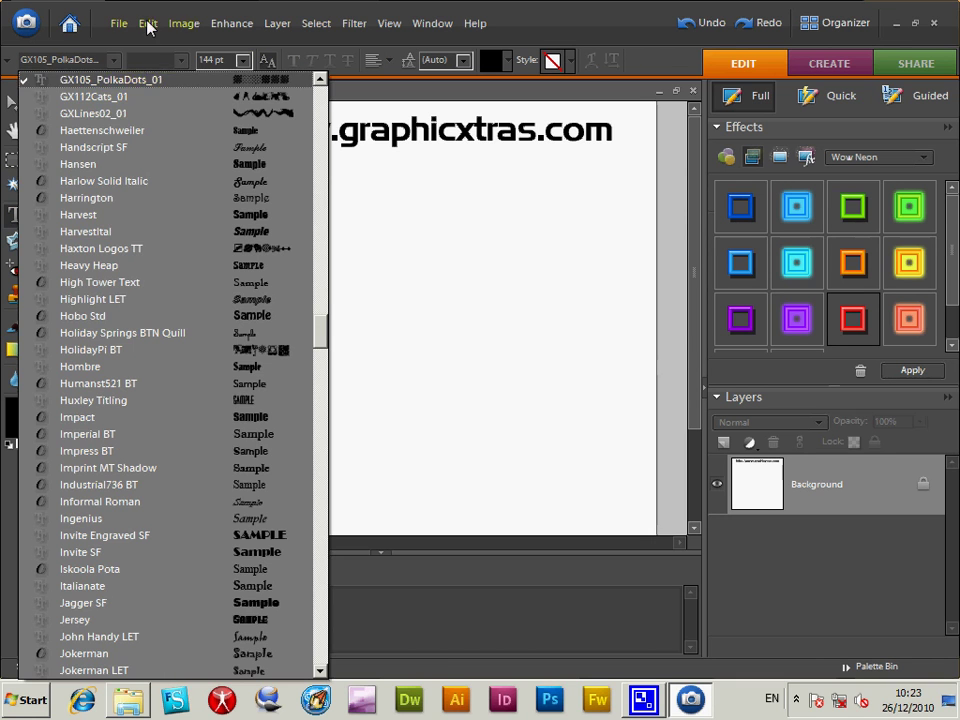
{"action": "scroll", "coordinate": [94, 60], "scroll_direction": "up", "scroll_amount": 7}
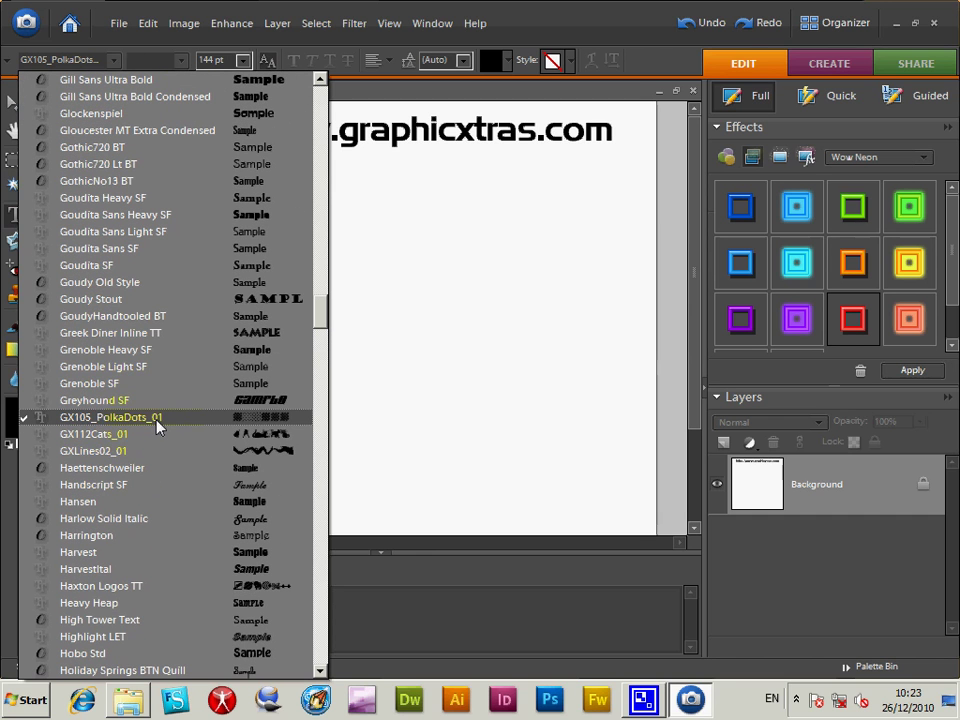
{"action": "left_click", "coordinate": [157, 425]}
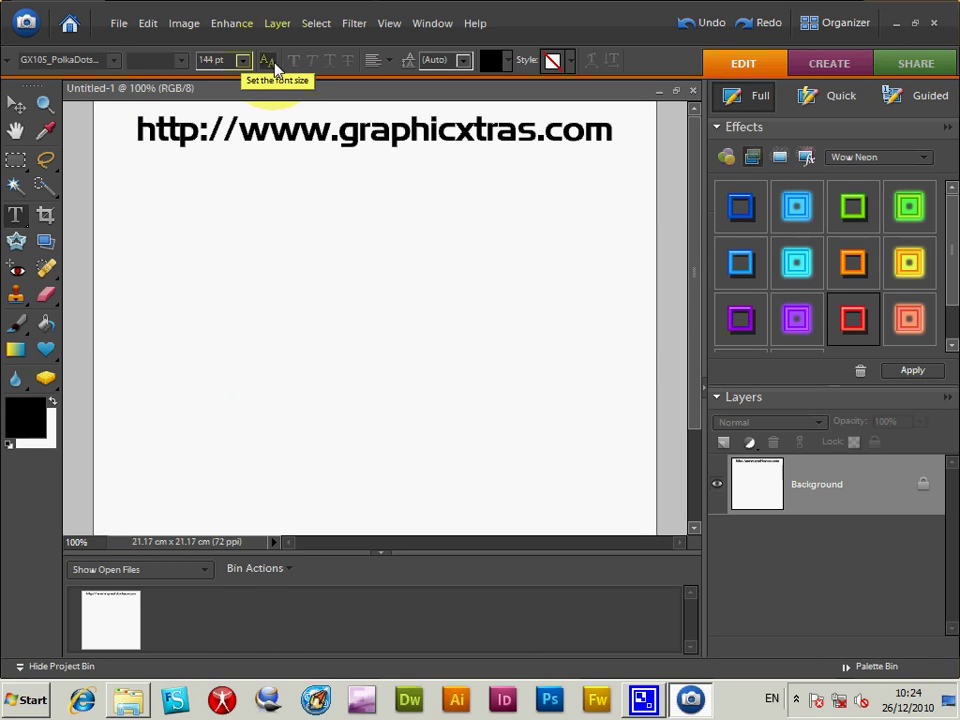
Try Light Red as the text colour and start a text layer below the web address
{"action": "left_click", "coordinate": [504, 62]}
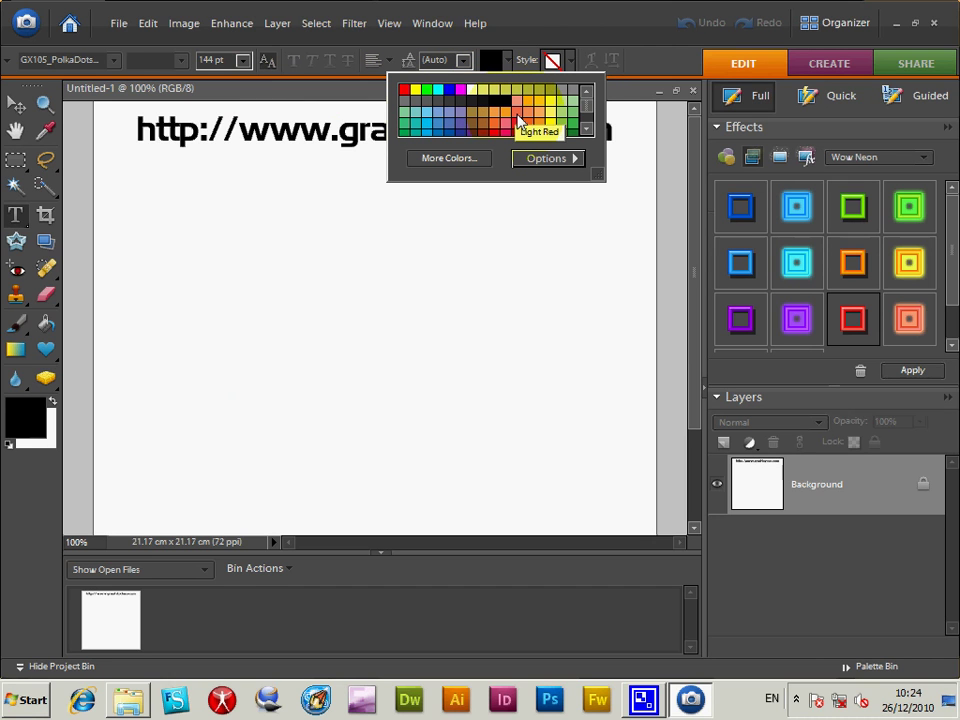
{"action": "left_click", "coordinate": [519, 121]}
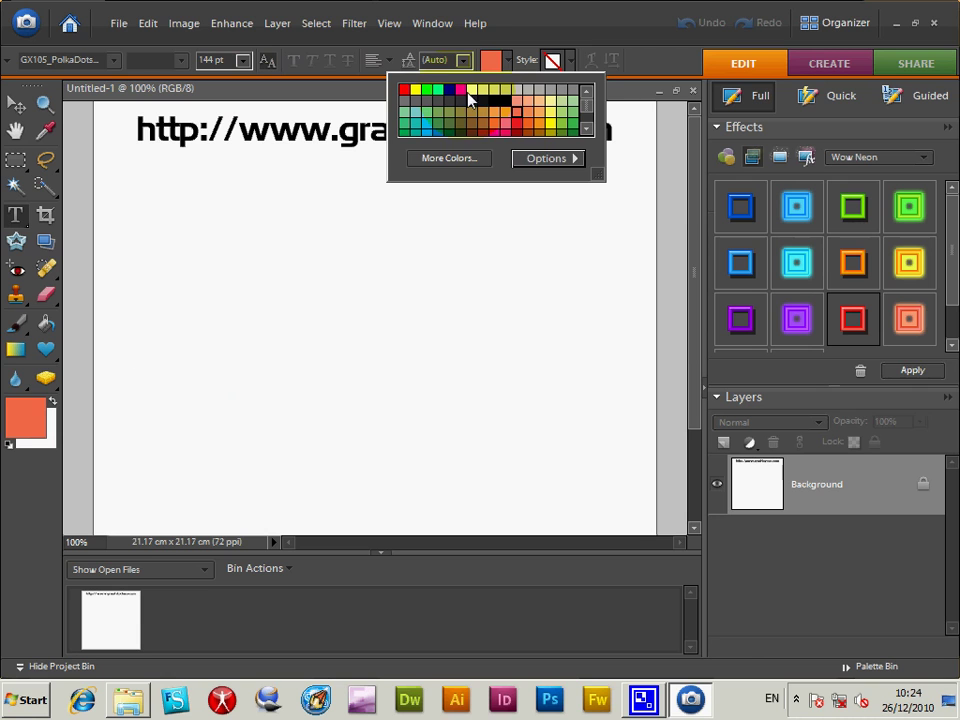
{"action": "left_click", "coordinate": [505, 102]}
{"action": "left_click", "coordinate": [284, 339]}
{"action": "left_click", "coordinate": [278, 341]}
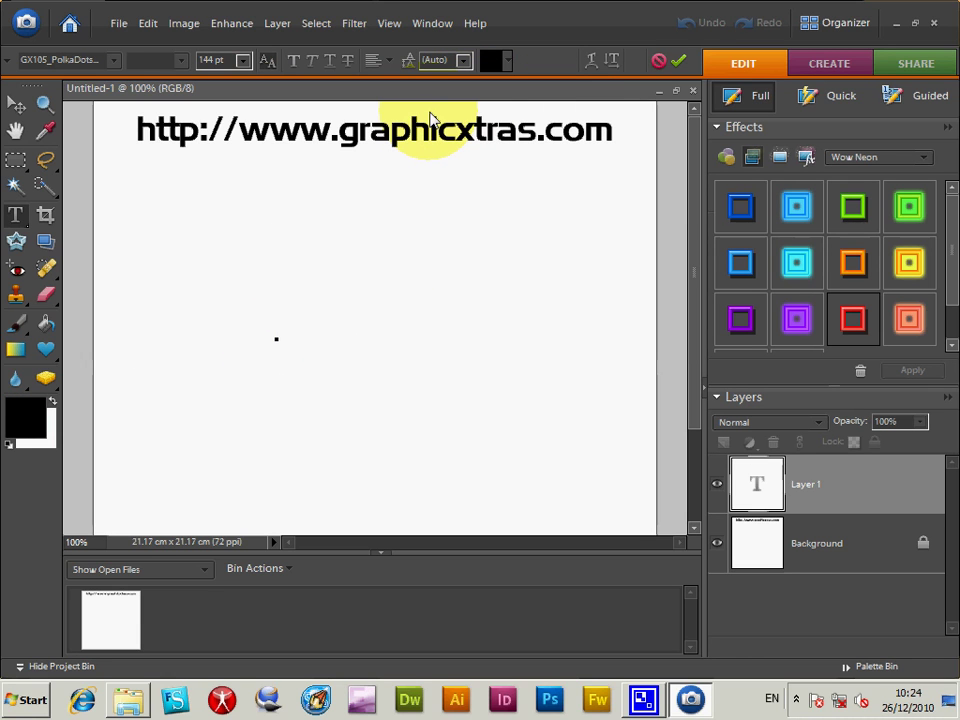
Try glyphs a through d, settling on 'e' for the slashed-circle polka-dot pattern
{"action": "type", "text": "a"}
{"action": "key", "text": "BackSpace"}
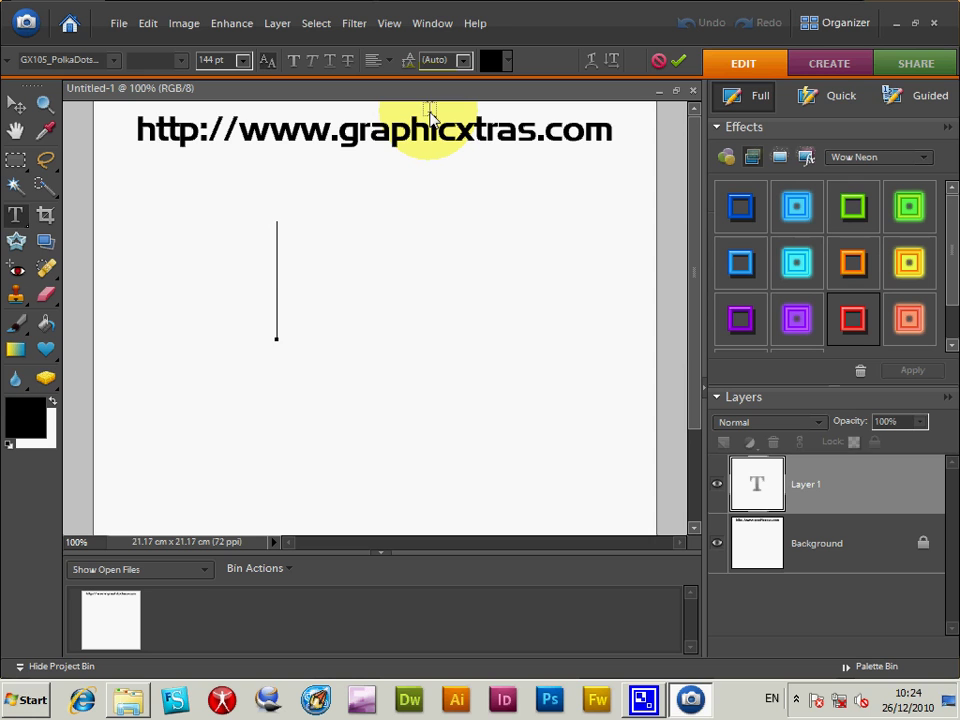
{"action": "type", "text": "b"}
{"action": "key", "text": "BackSpace"}
{"action": "type", "text": "b"}
{"action": "key", "text": "BackSpace"}
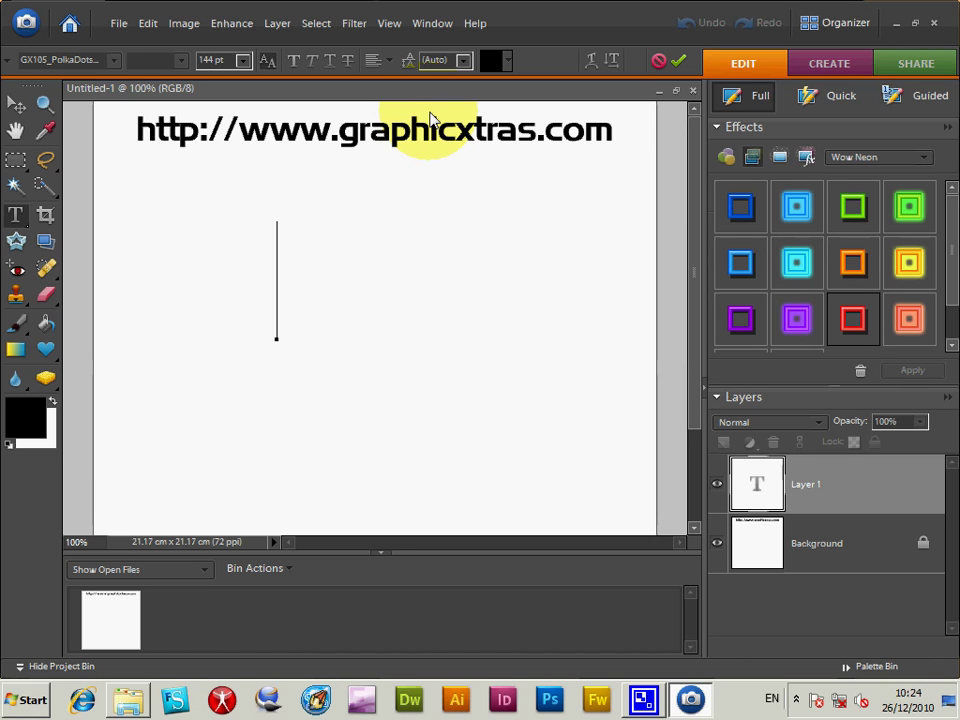
{"action": "type", "text": "c"}
{"action": "key", "text": "BackSpace"}
{"action": "type", "text": "d"}
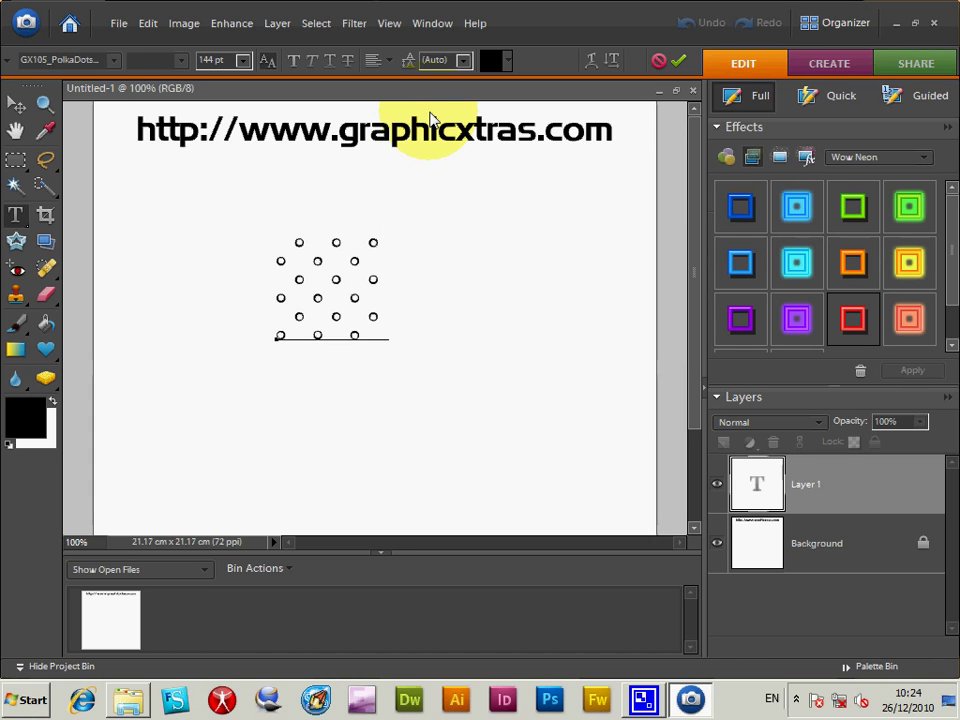
{"action": "key", "text": "BackSpace"}
{"action": "type", "text": "e"}
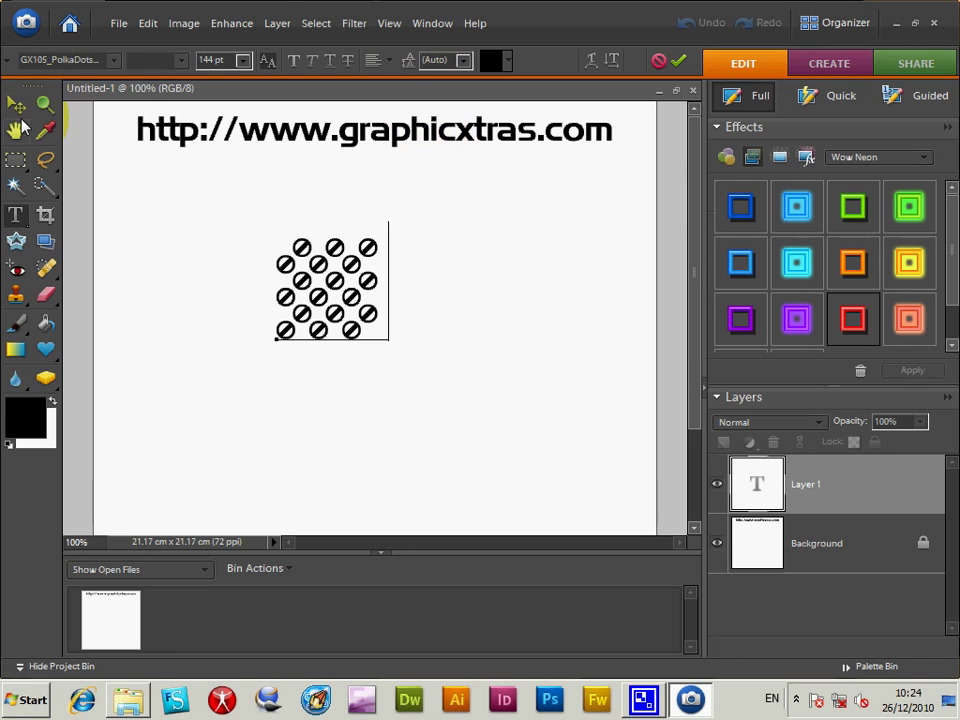
Commit the dot text, move it up-left, and enlarge it across the canvas middle
{"action": "left_click", "coordinate": [553, 274]}
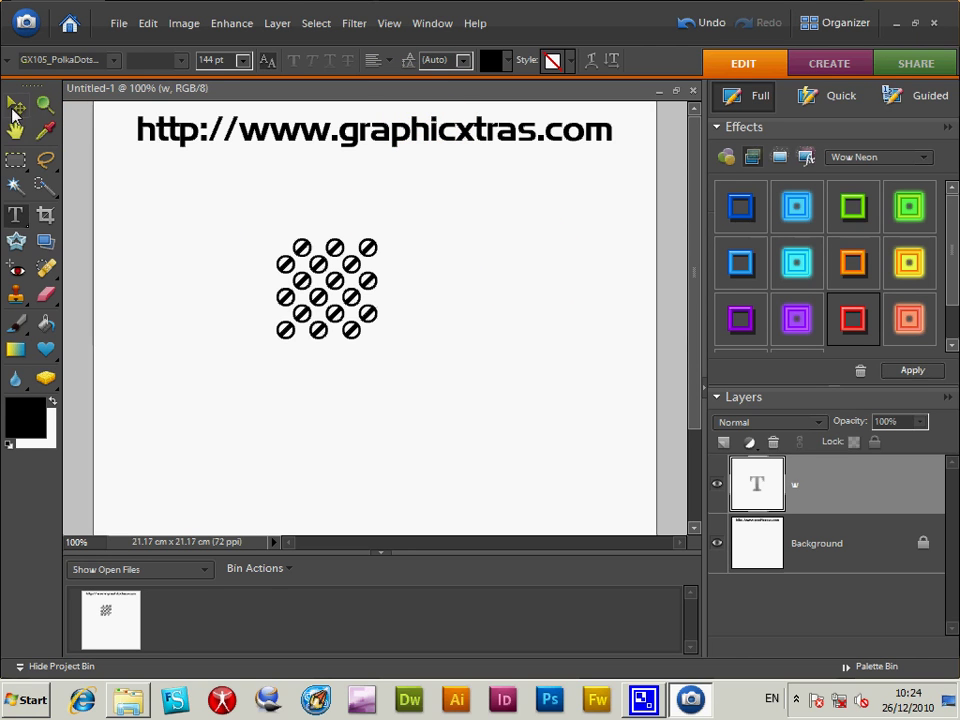
{"action": "left_click", "coordinate": [14, 112]}
{"action": "left_click_drag", "start_coordinate": [338, 253], "coordinate": [262, 178]}
{"action": "left_click_drag", "start_coordinate": [300, 283], "coordinate": [508, 444]}
{"action": "double_click", "coordinate": [462, 328]}
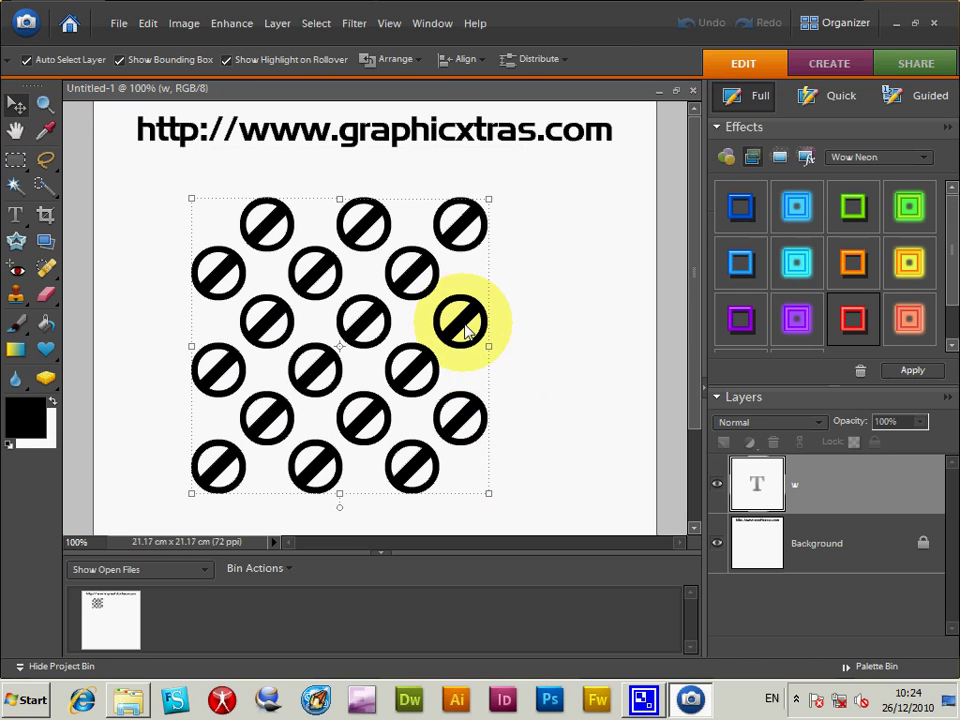
Duplicate the layer as 'w copy', shift the copy right to the edge, then delete it
{"action": "left_click", "coordinate": [277, 23]}
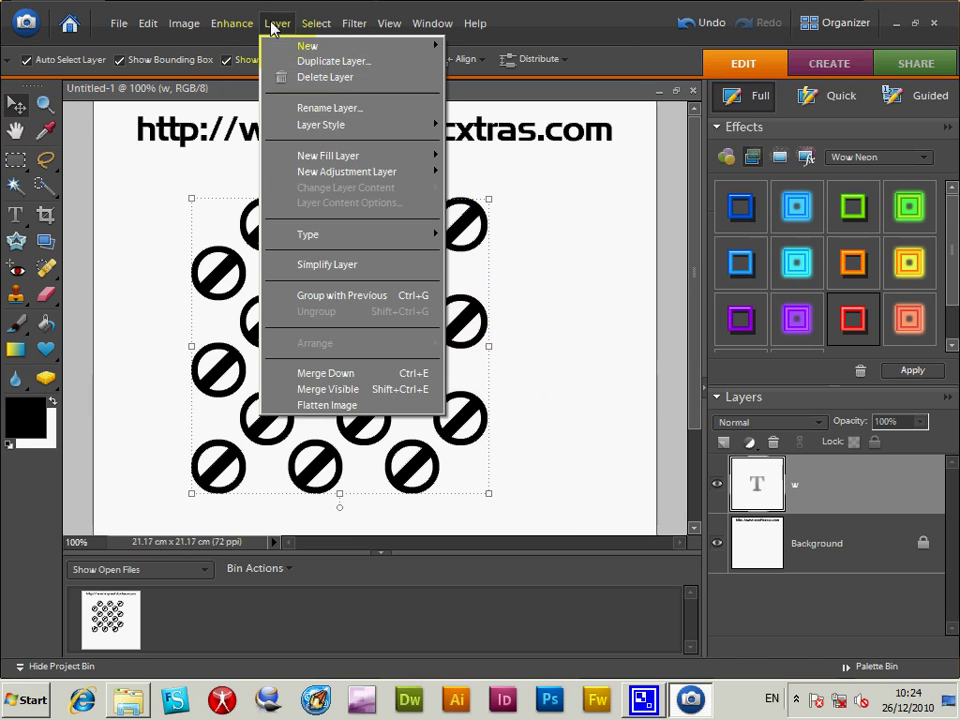
{"action": "left_click", "coordinate": [310, 62]}
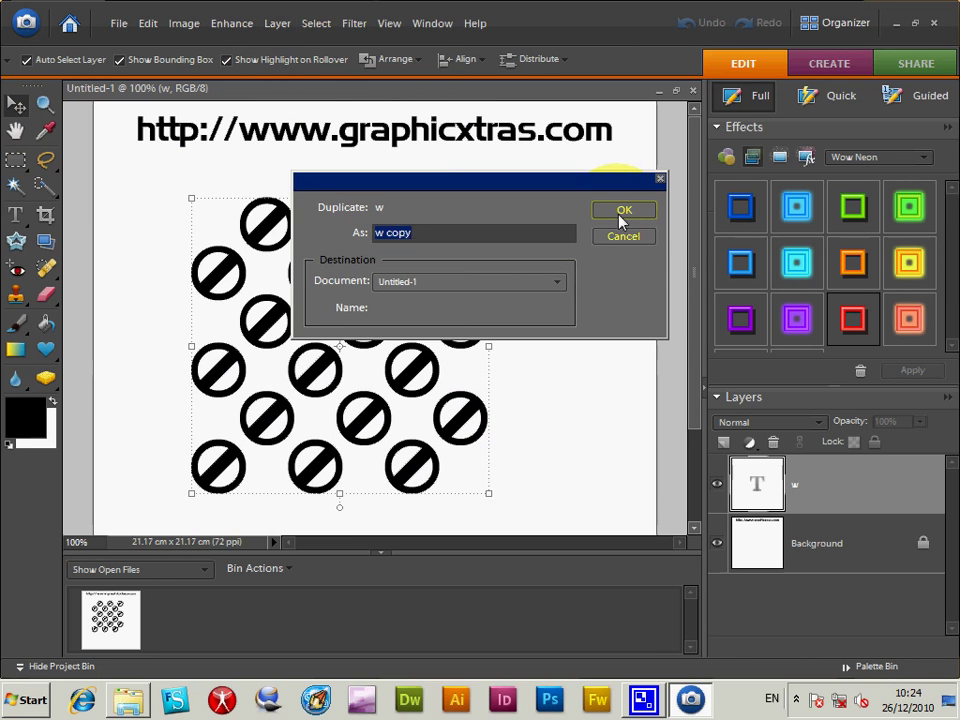
{"action": "left_click", "coordinate": [621, 209]}
{"action": "left_click_drag", "start_coordinate": [407, 268], "coordinate": [683, 268]}
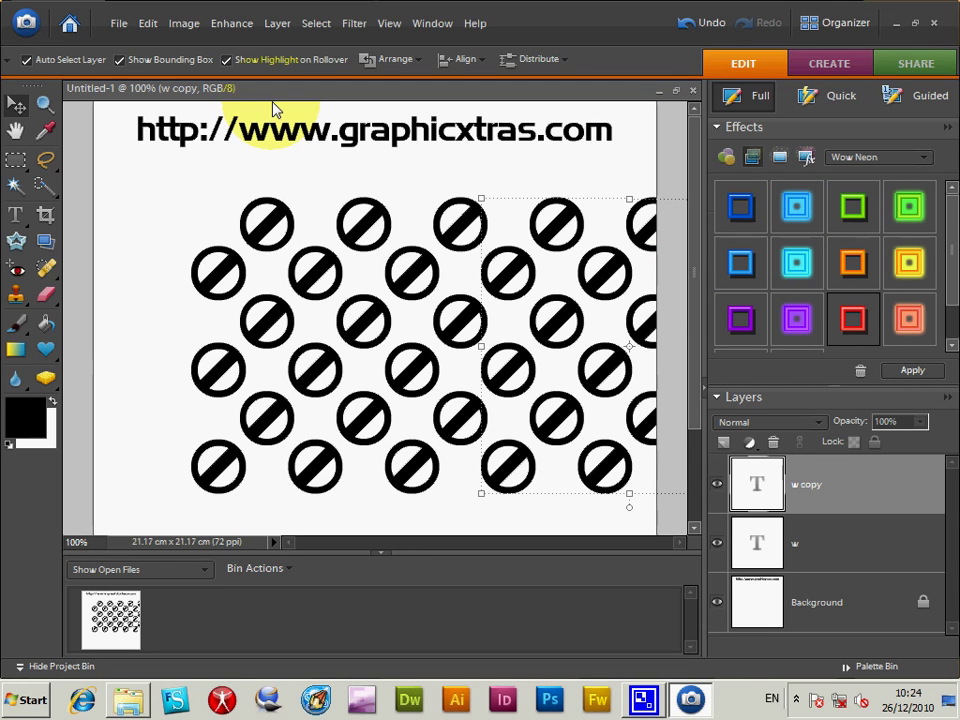
{"action": "key", "text": "Delete"}
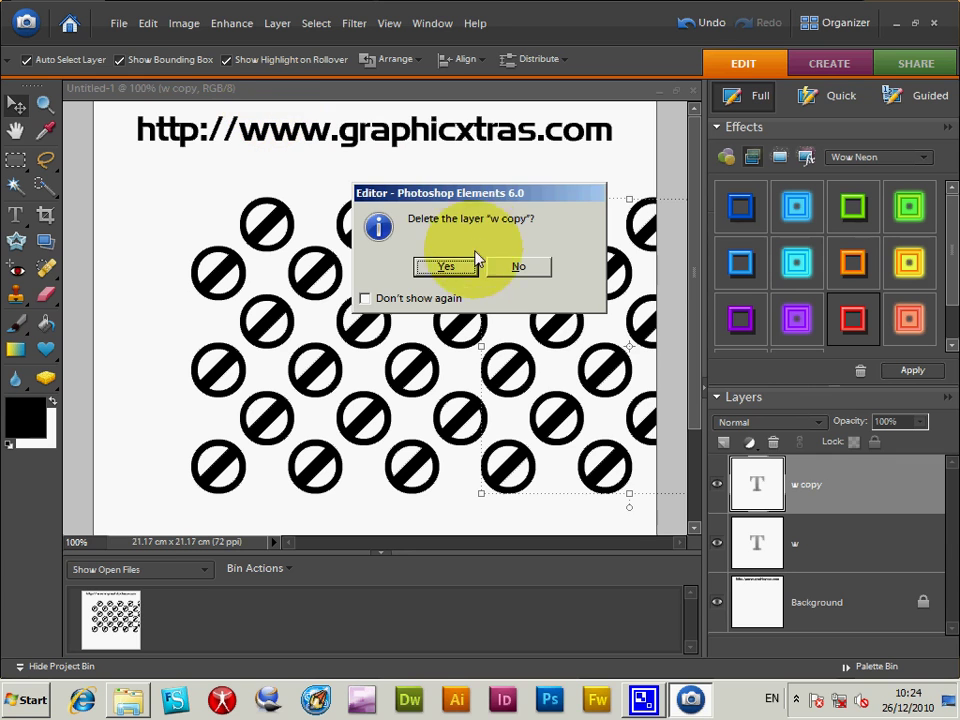
Confirm deleting 'w copy', then select layer 'w' and nudge it slightly right
{"action": "left_click", "coordinate": [452, 264]}
{"action": "left_click", "coordinate": [790, 470]}
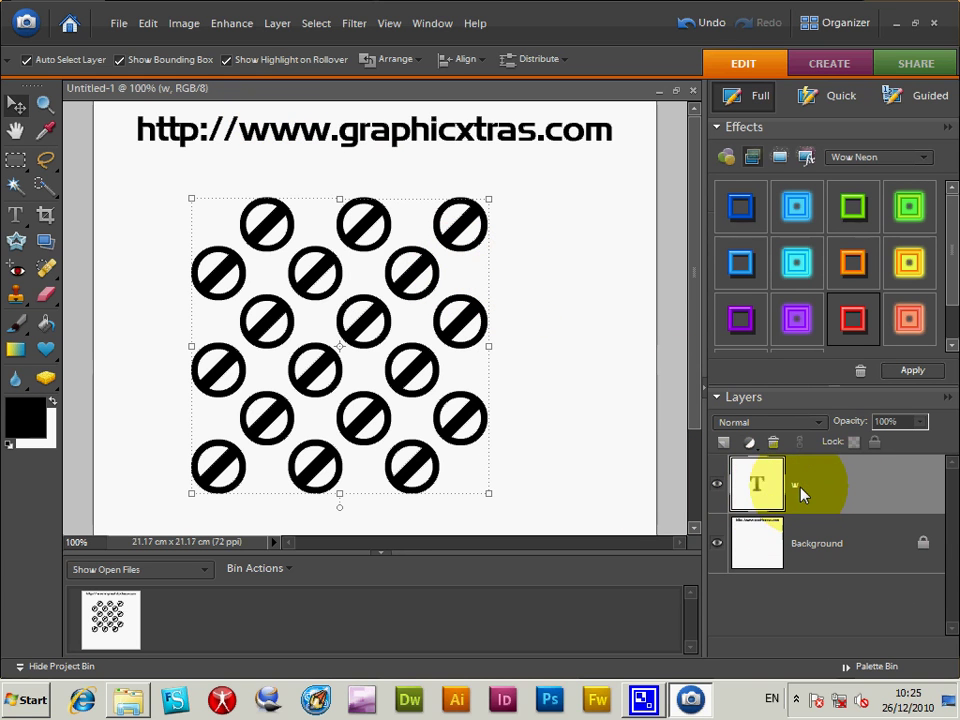
{"action": "mouse_move", "coordinate": [378, 315]}
{"action": "left_mouse_down"}
{"action": "mouse_move", "coordinate": [381, 295]}
{"action": "mouse_move", "coordinate": [387, 311]}
{"action": "left_mouse_up"}
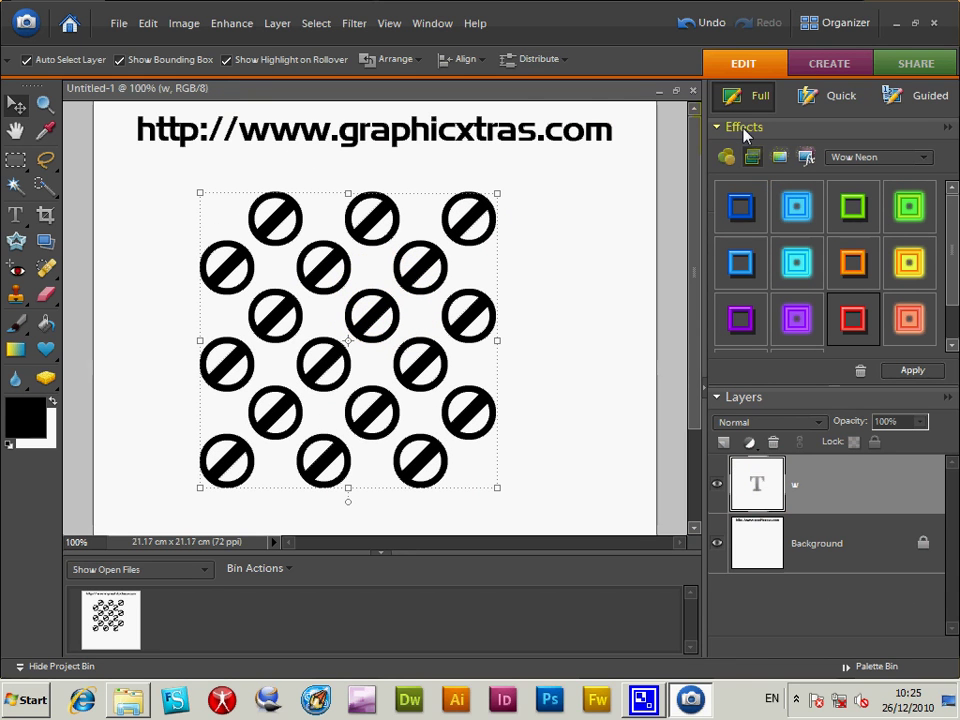
Apply the dark blue, blue, then orange Wow Neon styles to the circles
{"action": "left_click", "coordinate": [743, 215]}
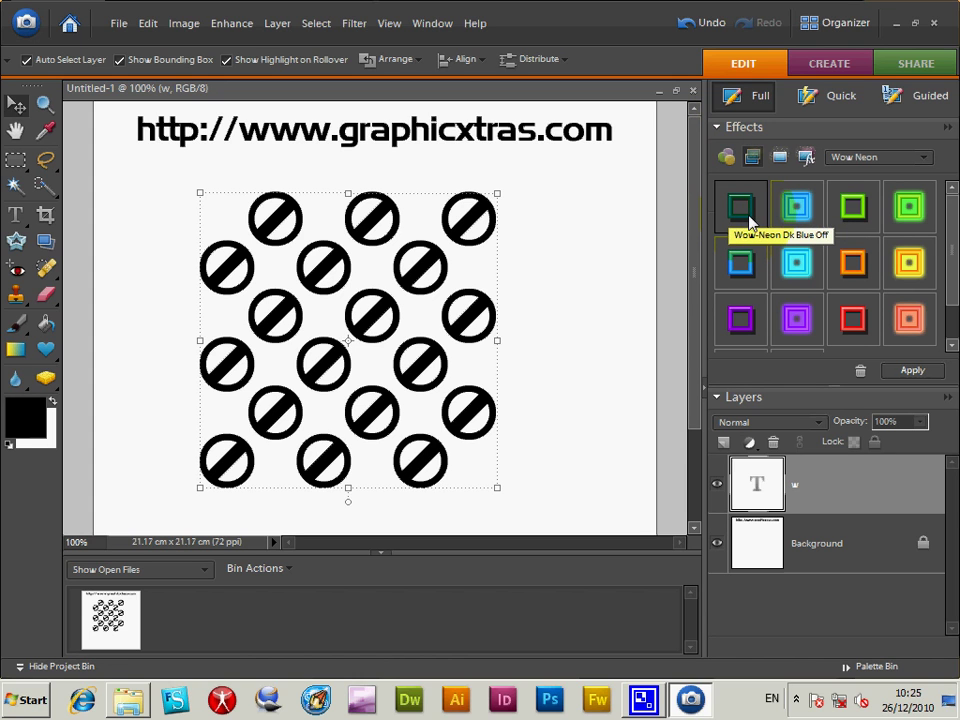
{"action": "left_click", "coordinate": [913, 371]}
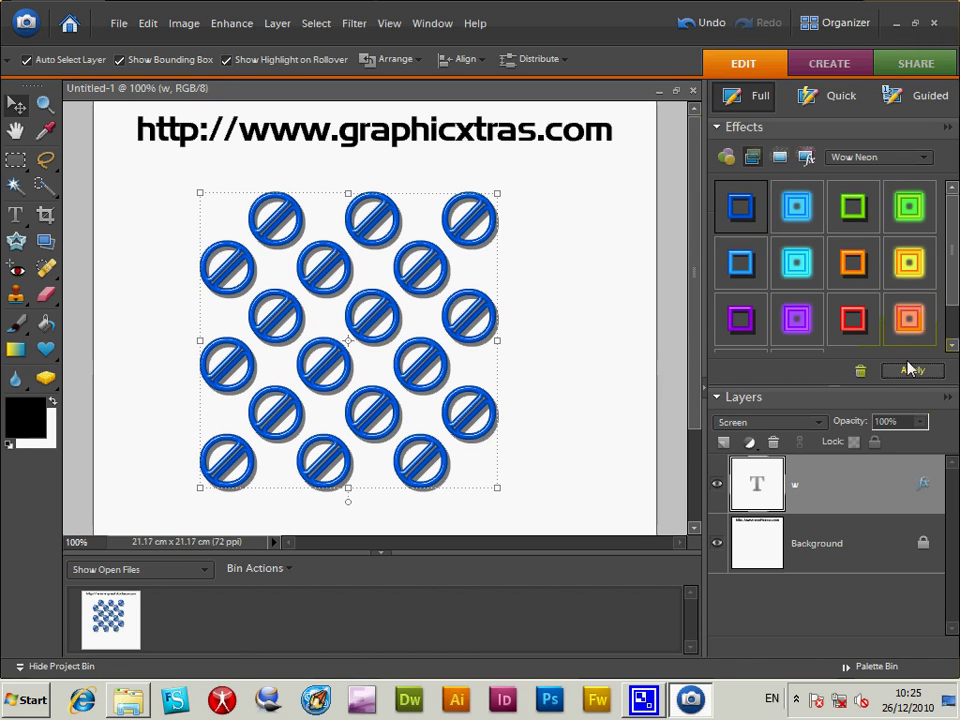
{"action": "left_click", "coordinate": [746, 268]}
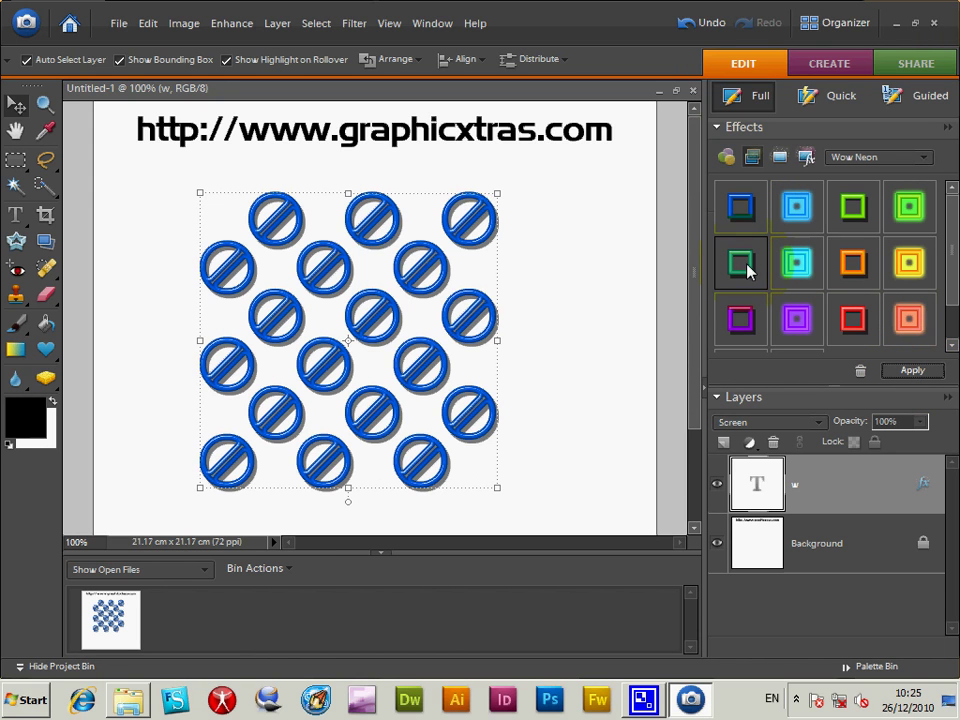
{"action": "left_click", "coordinate": [913, 371]}
{"action": "left_click", "coordinate": [853, 264]}
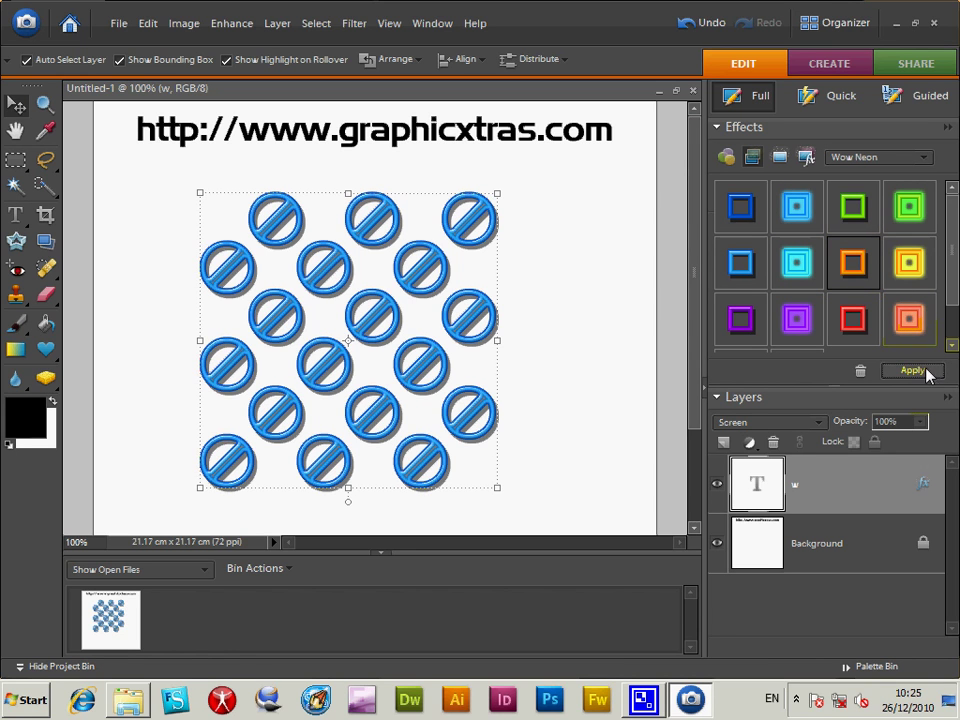
{"action": "left_click", "coordinate": [925, 371]}
Apply the orange Photographic Effect to the circles
{"action": "left_click", "coordinate": [893, 159]}
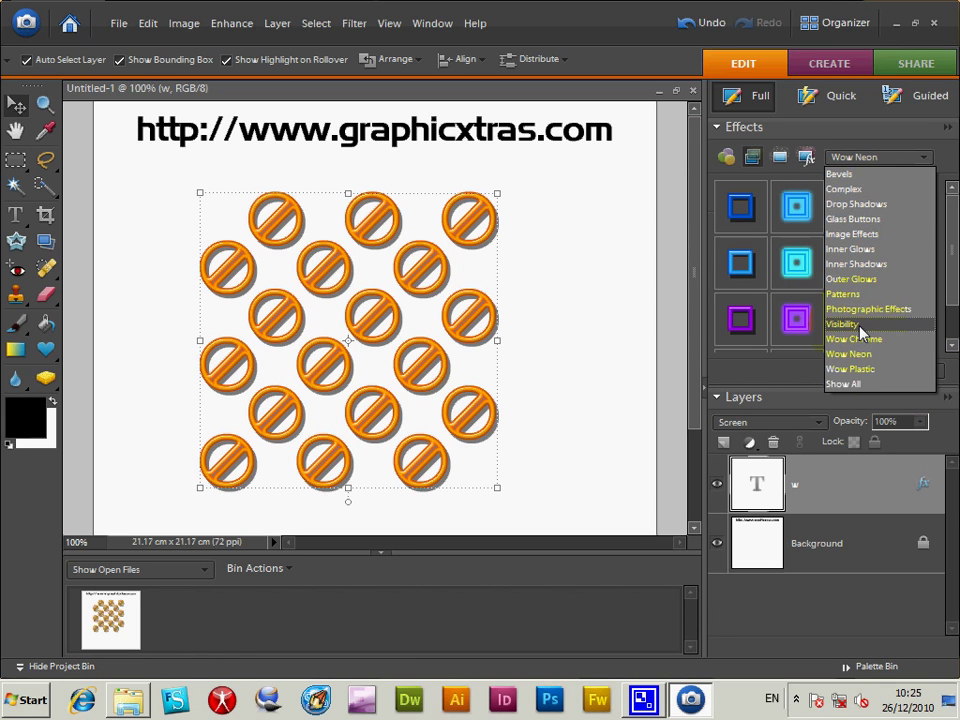
{"action": "left_click", "coordinate": [866, 310]}
{"action": "left_click", "coordinate": [799, 265]}
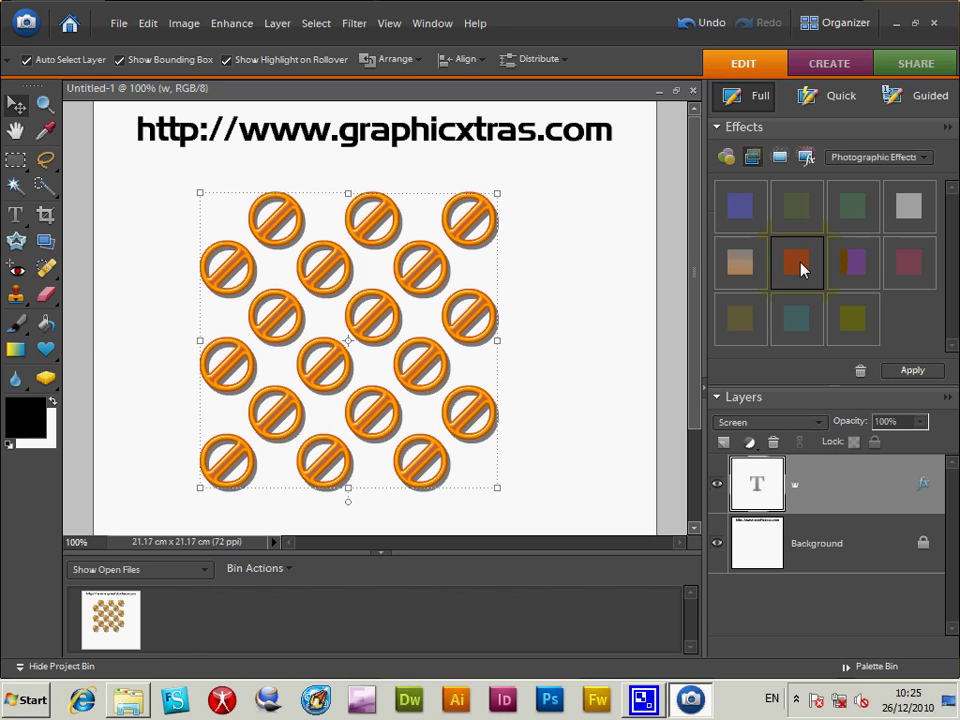
{"action": "left_click", "coordinate": [906, 372]}
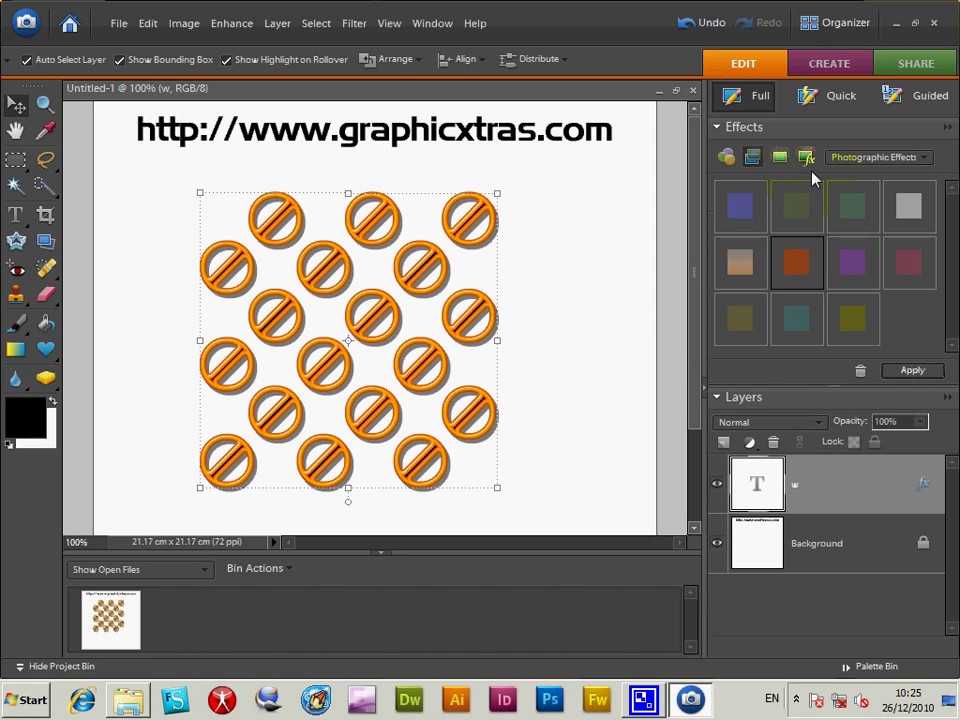
Add a Bevels effect to the orange circles
{"action": "left_click", "coordinate": [847, 158]}
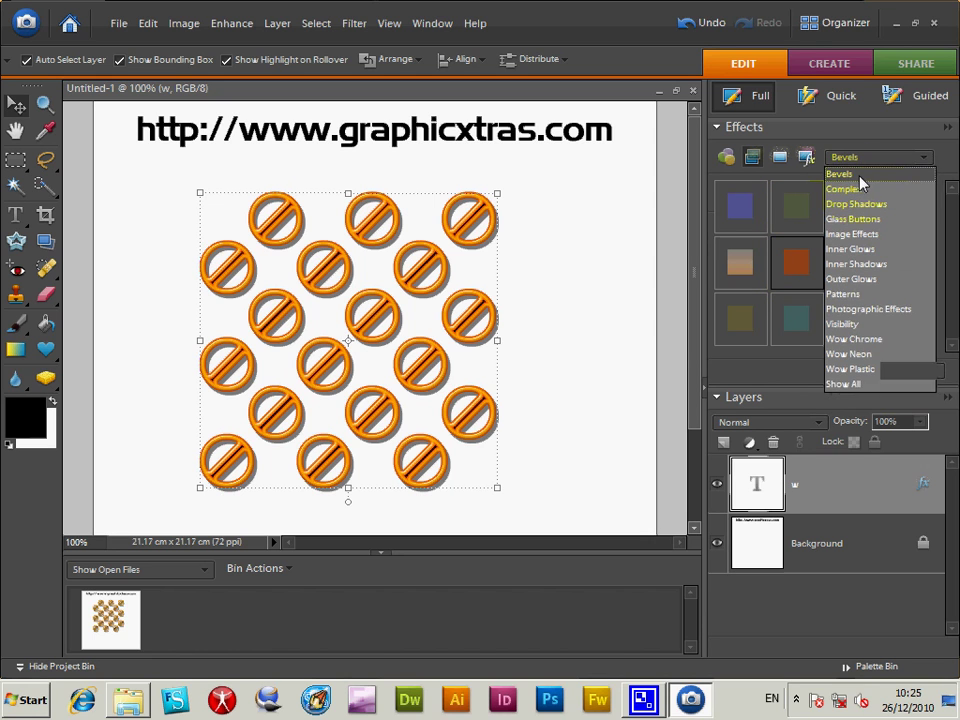
{"action": "left_click", "coordinate": [861, 178]}
{"action": "left_click", "coordinate": [910, 270]}
{"action": "left_click", "coordinate": [911, 372]}
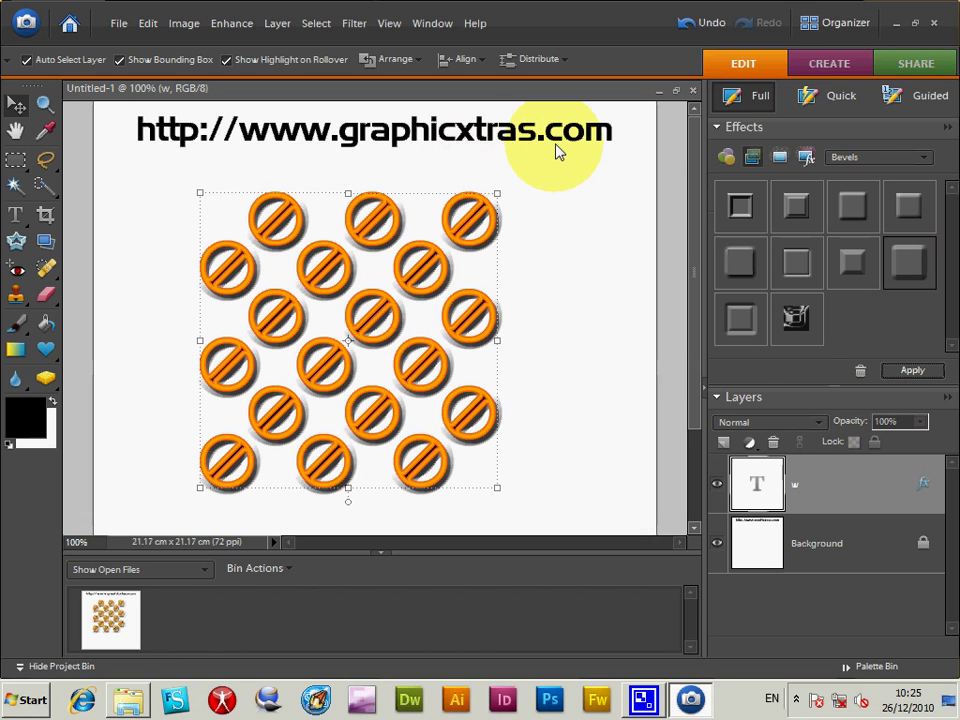
Delete layer 'w' and type a new polka-dot glyph 'a' text layer
{"action": "key", "text": "Delete"}
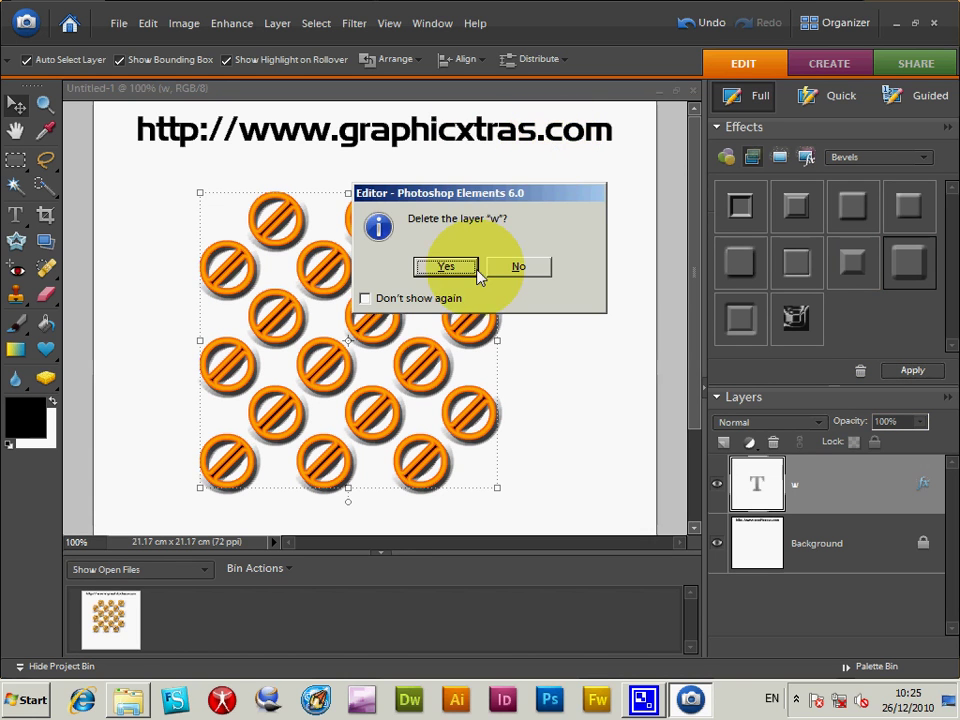
{"action": "left_click", "coordinate": [456, 272]}
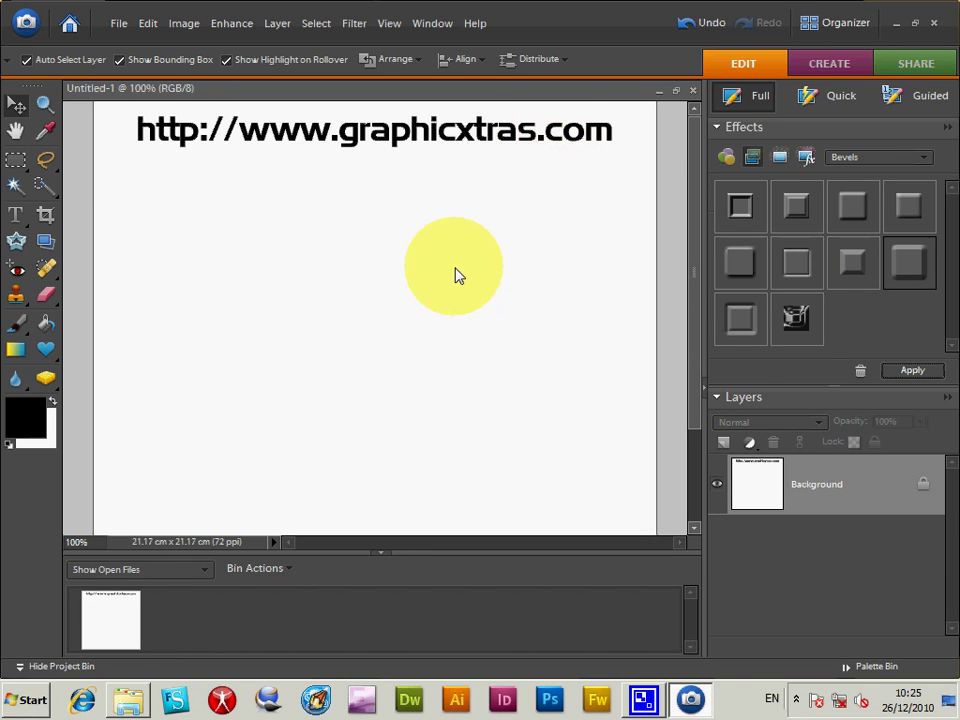
{"action": "left_click", "coordinate": [15, 214]}
{"action": "left_click", "coordinate": [315, 332]}
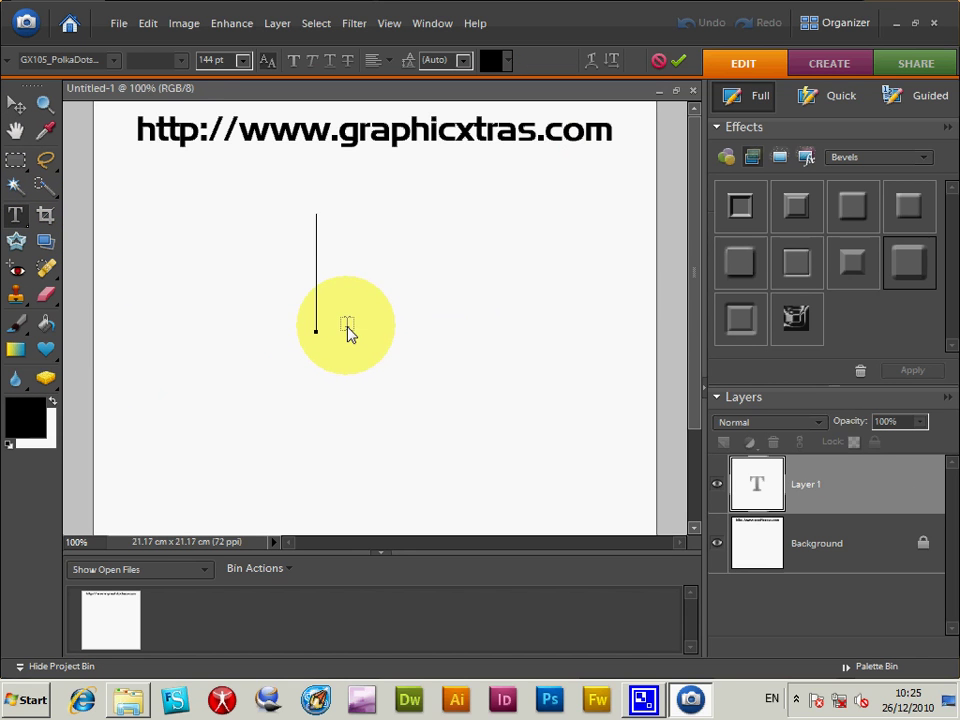
{"action": "type", "text": "a"}
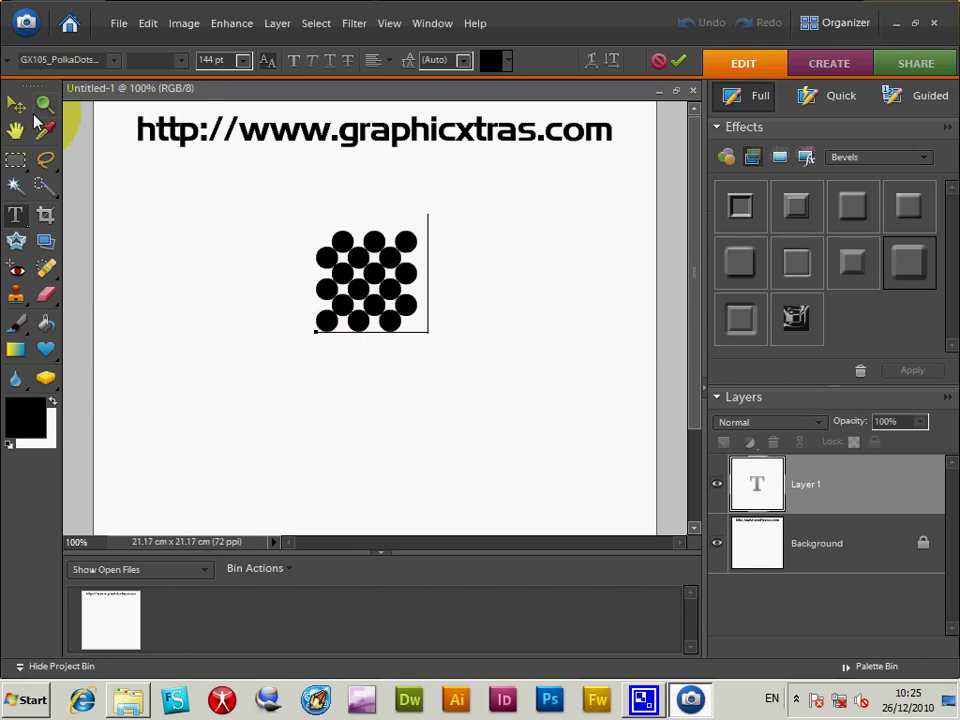
{"action": "left_click", "coordinate": [222, 203]}
Move the new polka-dot layer up-left and scale it up about 300%
{"action": "left_click", "coordinate": [16, 104]}
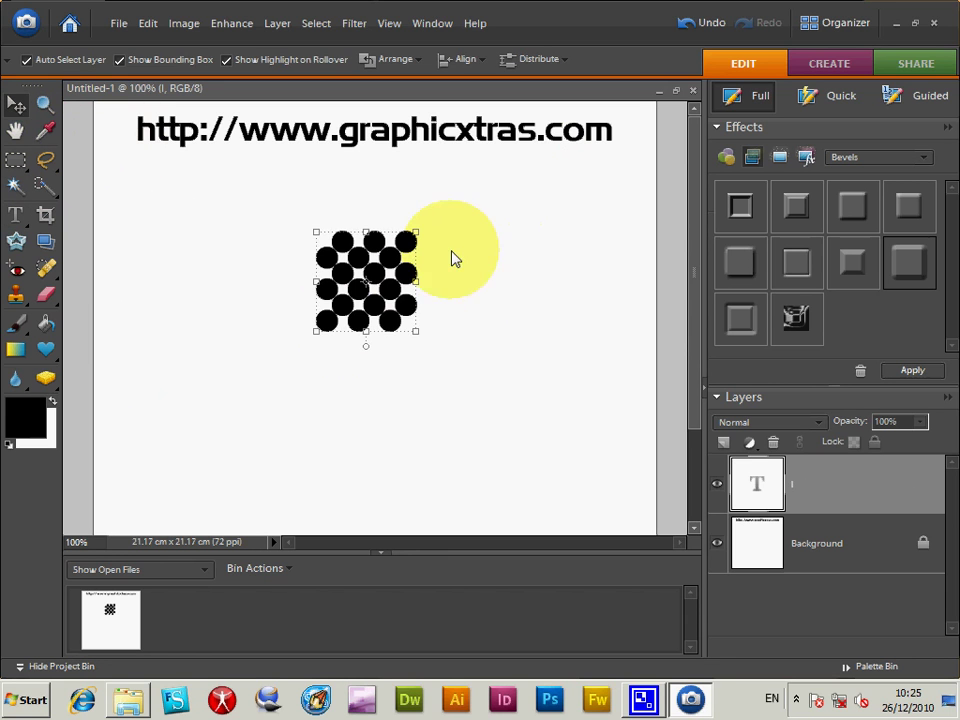
{"action": "left_click_drag", "start_coordinate": [381, 225], "coordinate": [294, 175]}
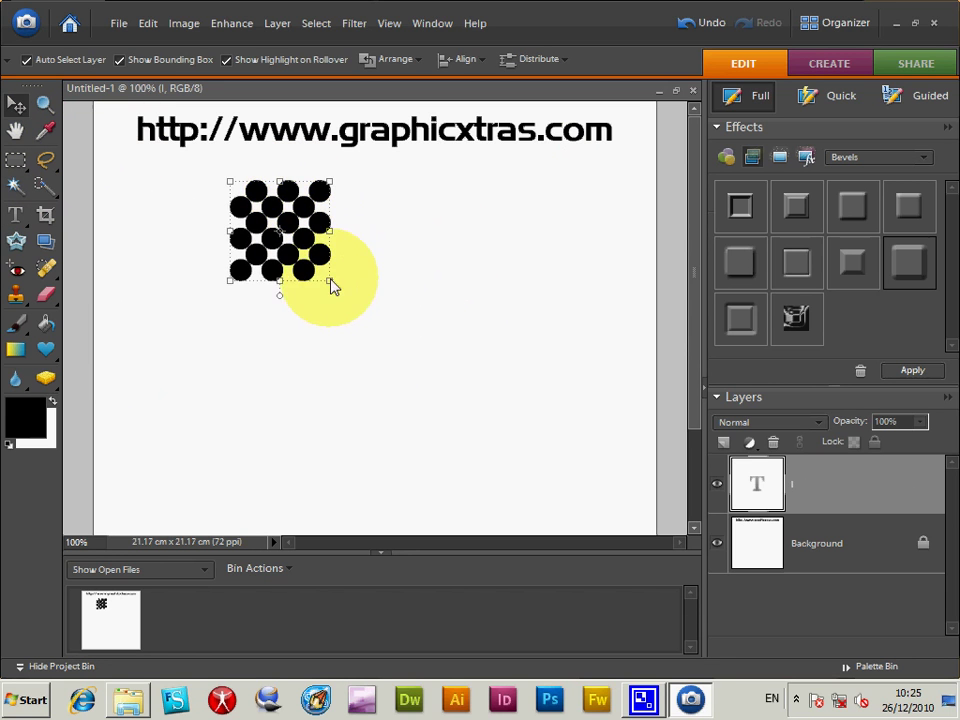
{"action": "left_click_drag", "start_coordinate": [332, 283], "coordinate": [534, 479]}
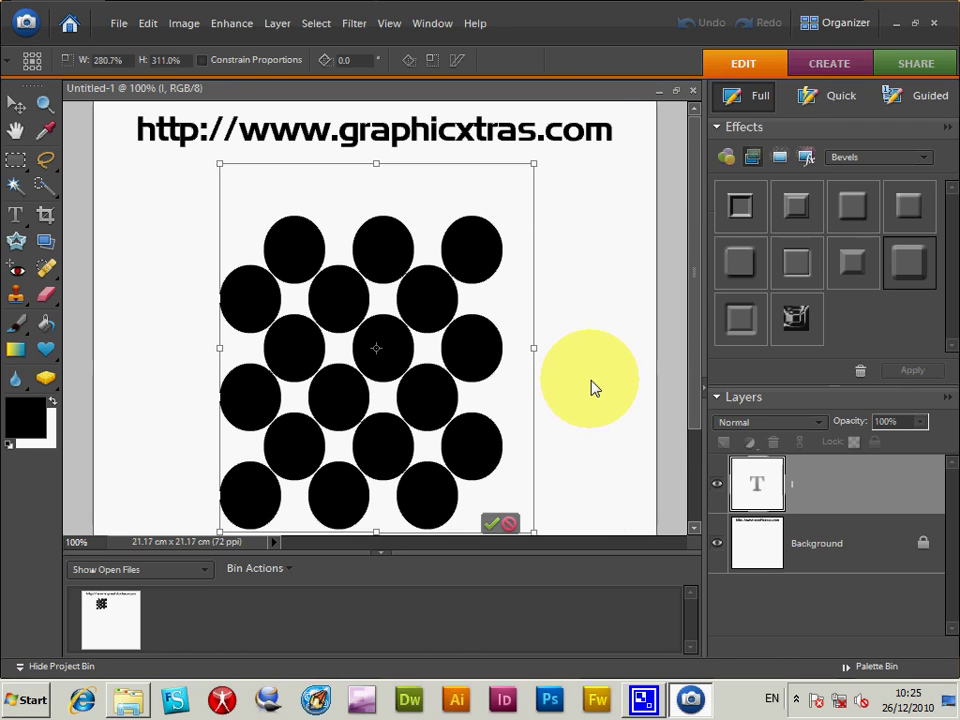
{"action": "left_click", "coordinate": [491, 523]}
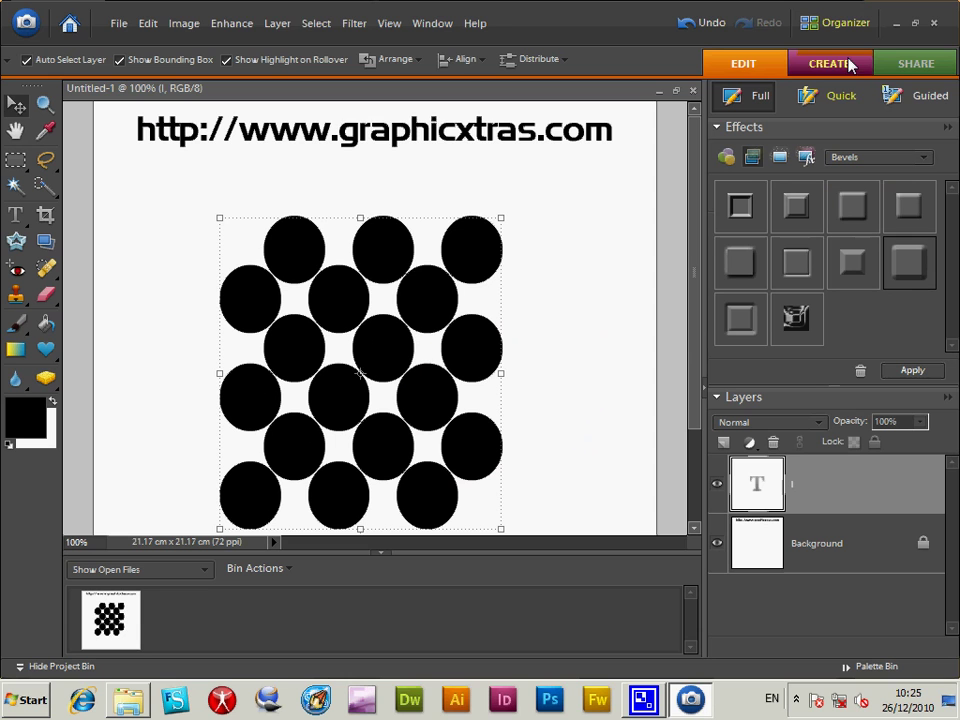
{"action": "left_click", "coordinate": [352, 27]}
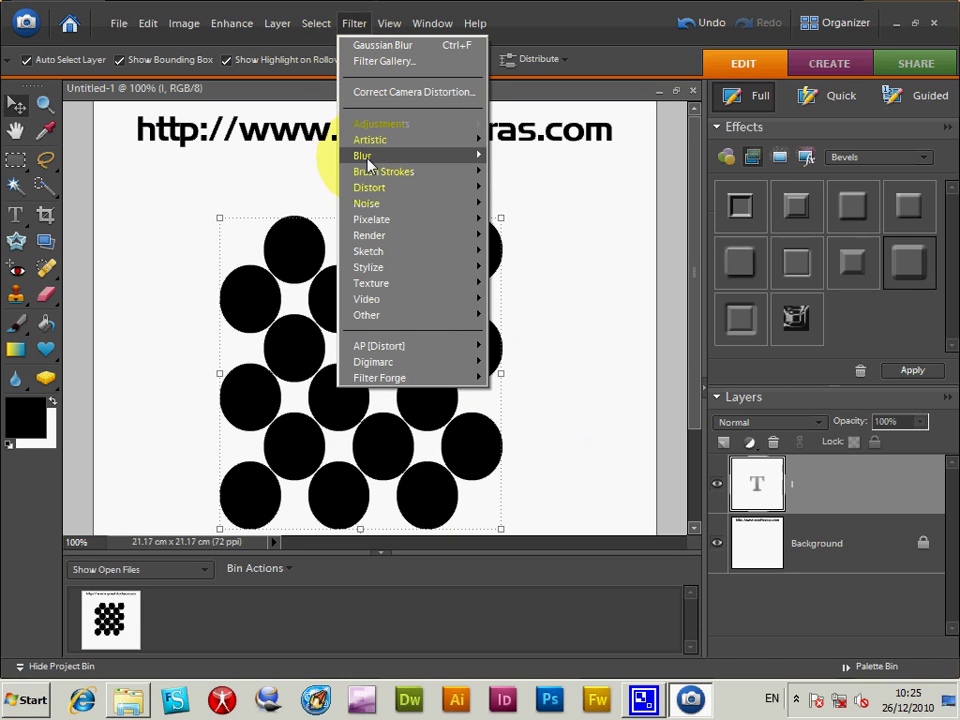
{"action": "mouse_move", "coordinate": [369, 156]}
{"action": "left_click", "coordinate": [264, 203]}
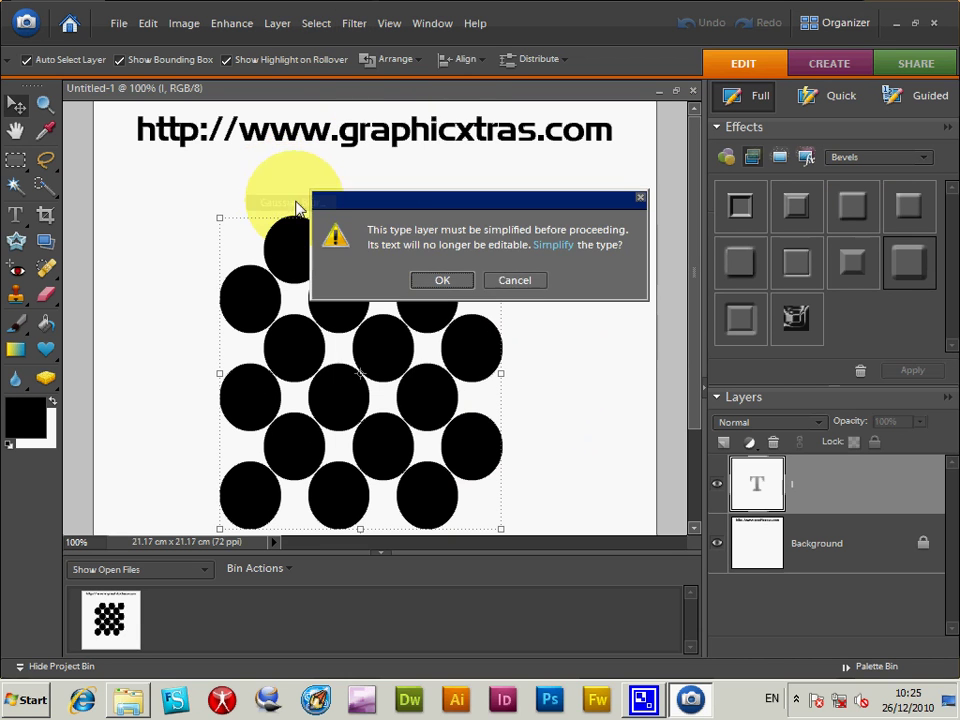
{"action": "left_click", "coordinate": [452, 287]}
{"action": "left_click_drag", "start_coordinate": [394, 416], "coordinate": [428, 417]}
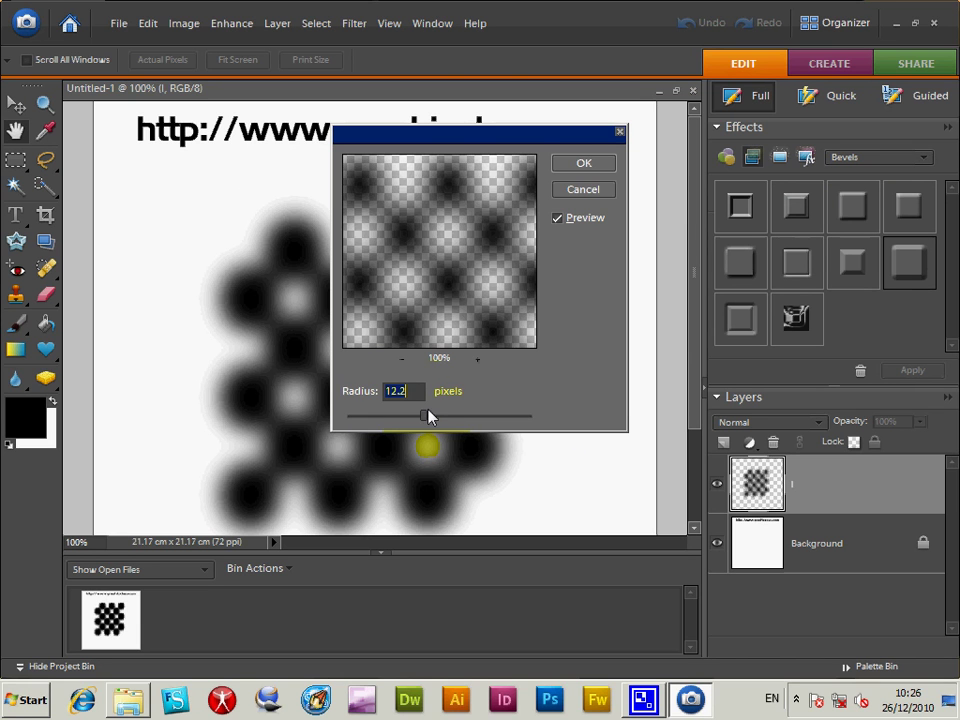
{"action": "left_click", "coordinate": [584, 163]}
{"action": "left_click", "coordinate": [148, 23]}
{"action": "left_click", "coordinate": [160, 44]}
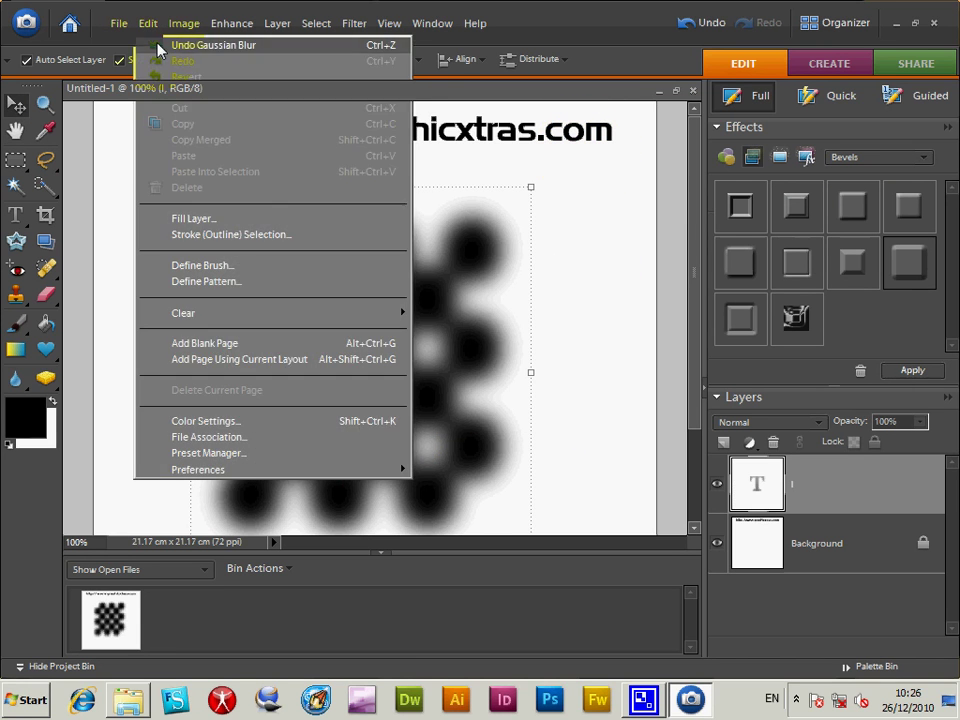
Flatten the image into a single Background layer
{"action": "left_click", "coordinate": [279, 24]}
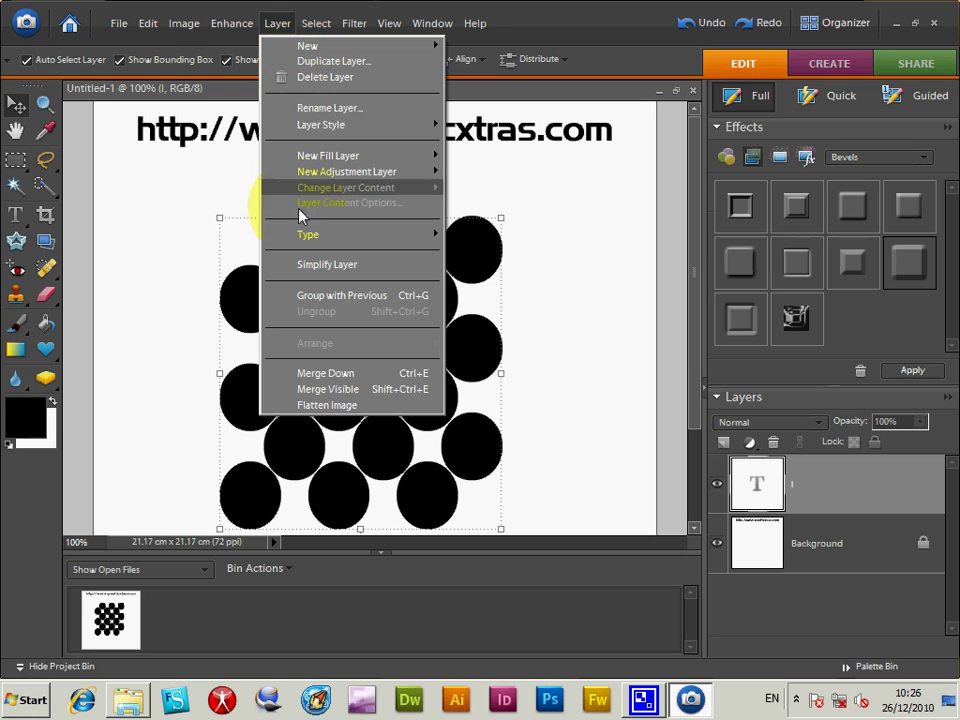
{"action": "left_click", "coordinate": [311, 405]}
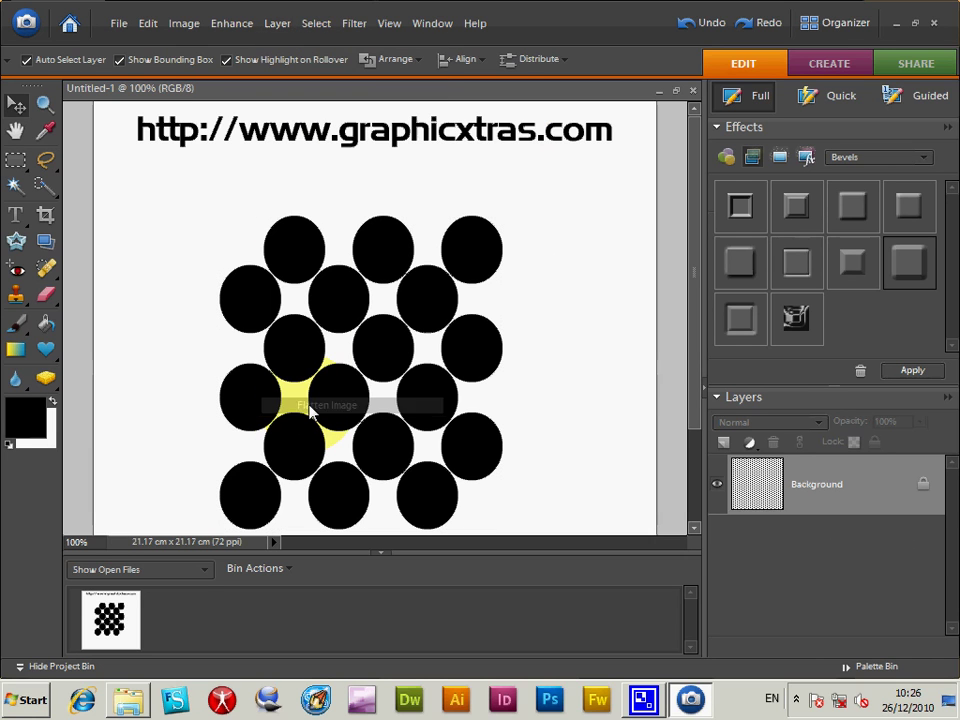
{"action": "left_click", "coordinate": [18, 159]}
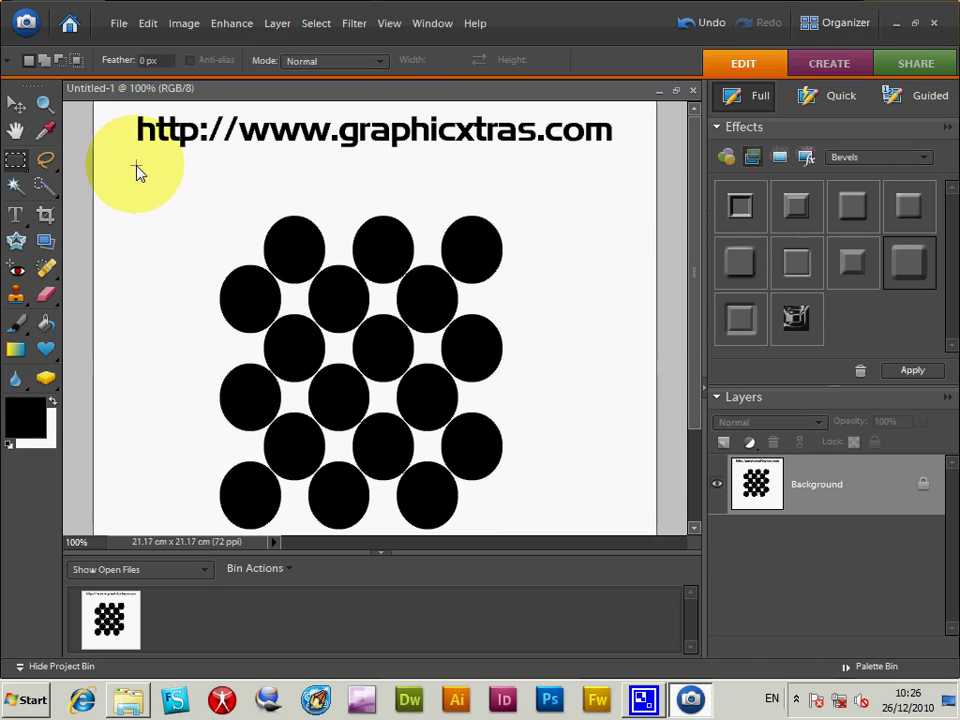
Quick-select the top-left, top-middle and second-row middle dots
{"action": "left_click", "coordinate": [44, 188]}
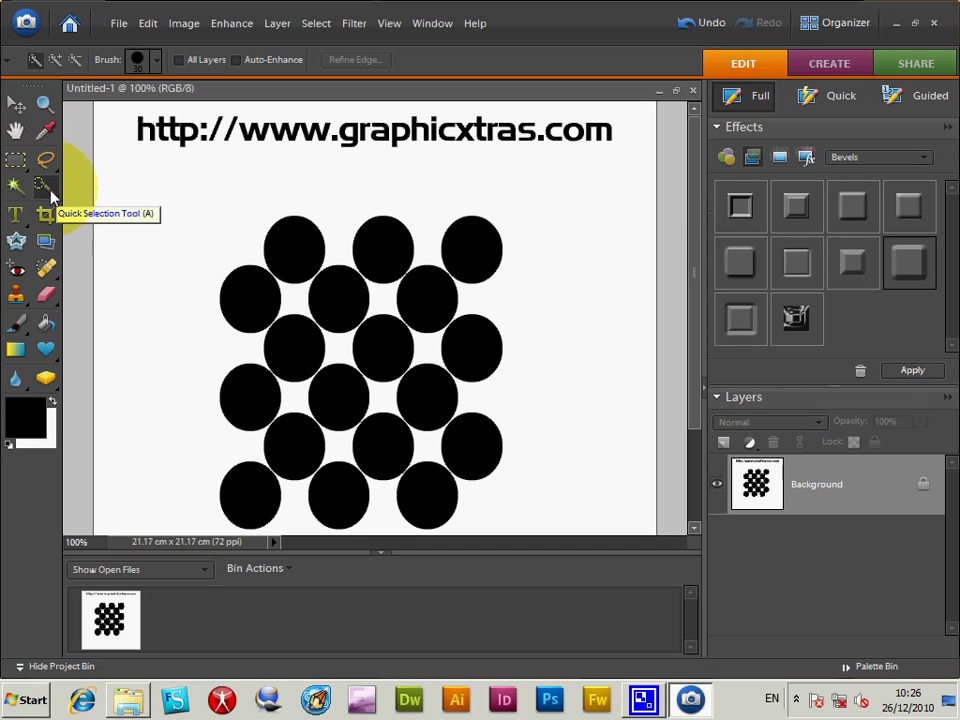
{"action": "left_click", "coordinate": [293, 250]}
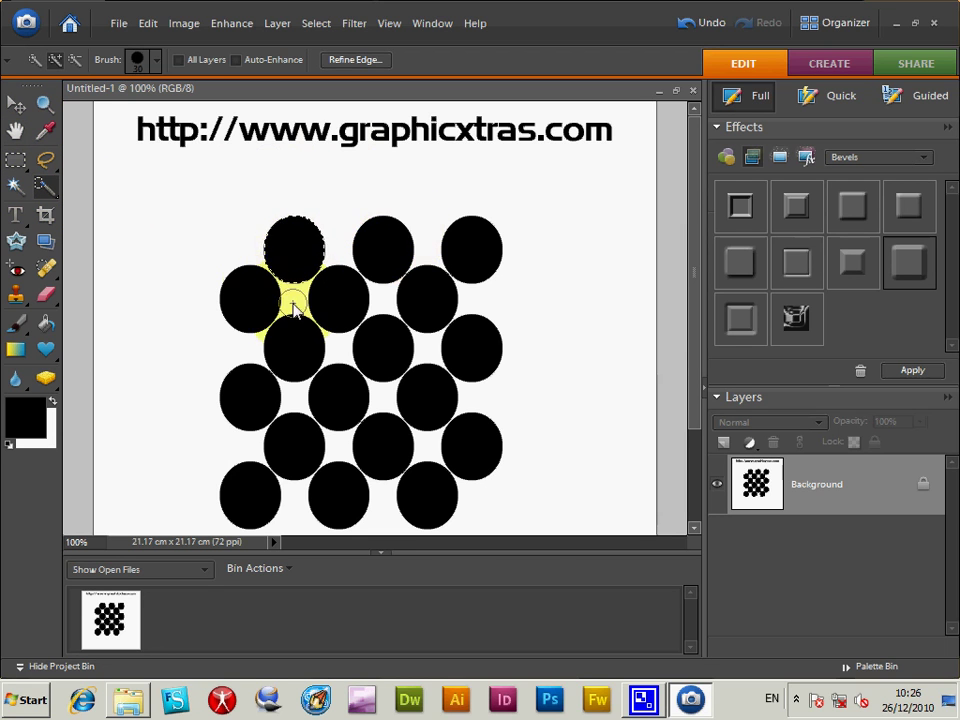
{"action": "left_click", "coordinate": [388, 253]}
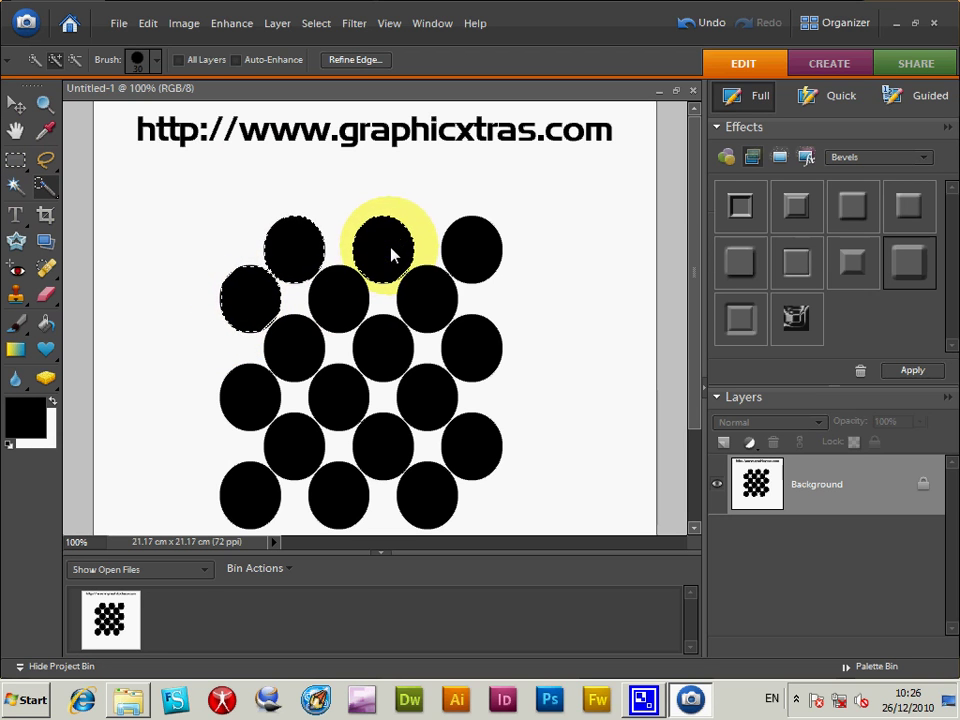
{"action": "left_click", "coordinate": [339, 308]}
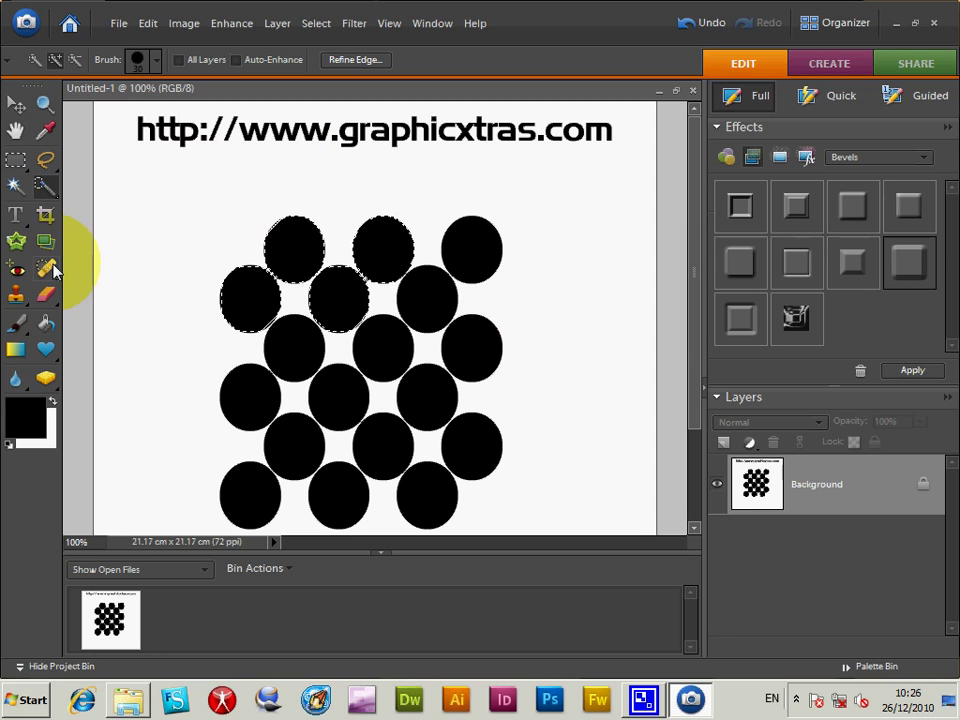
{"action": "left_click", "coordinate": [17, 323]}
Enlarge the brush, set the foreground colour to bright red, and paint the selected dots red
{"action": "left_click", "coordinate": [184, 61]}
{"action": "left_click_drag", "start_coordinate": [189, 82], "coordinate": [242, 85]}
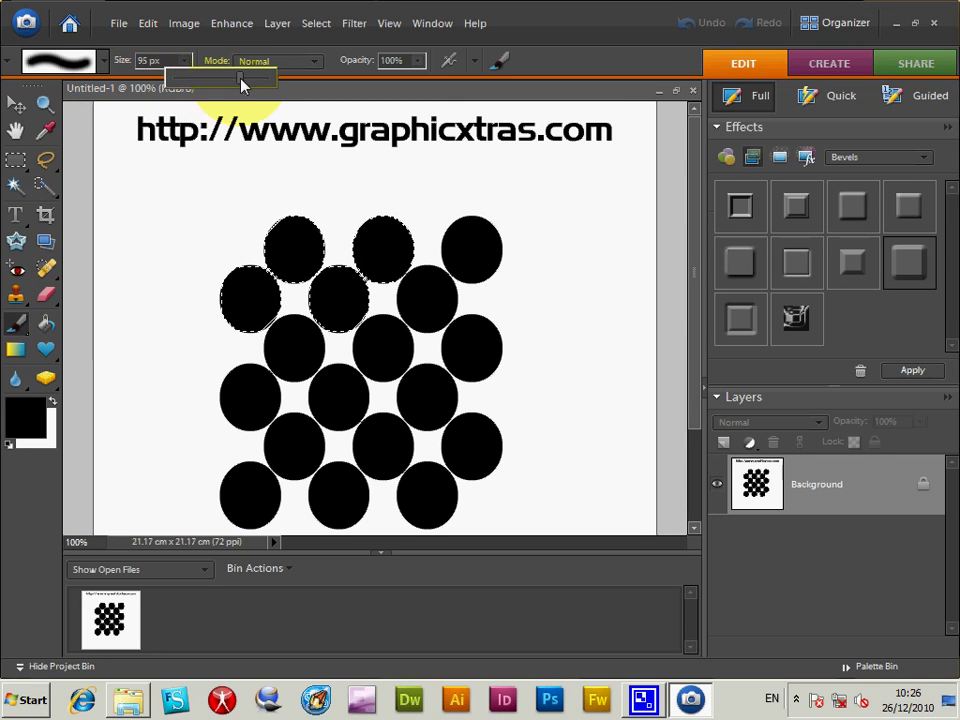
{"action": "left_click", "coordinate": [25, 422]}
{"action": "left_click_drag", "start_coordinate": [491, 279], "coordinate": [529, 201]}
{"action": "left_click", "coordinate": [672, 147]}
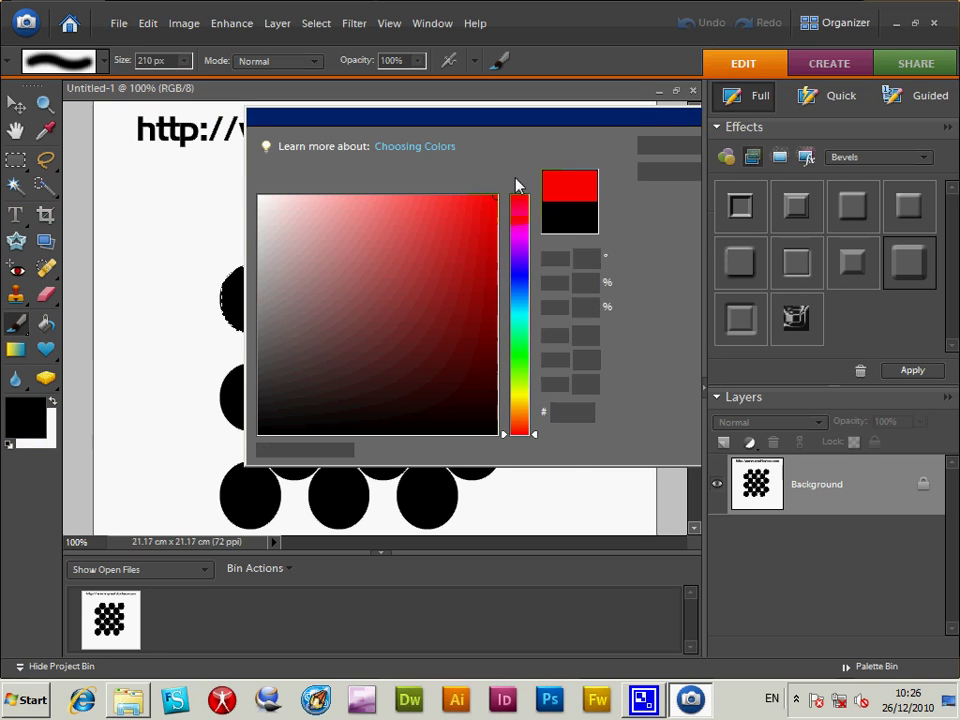
{"action": "mouse_move", "coordinate": [354, 231]}
{"action": "left_mouse_down"}
{"action": "mouse_move", "coordinate": [225, 279]}
{"action": "mouse_move", "coordinate": [365, 265]}
{"action": "left_mouse_up"}
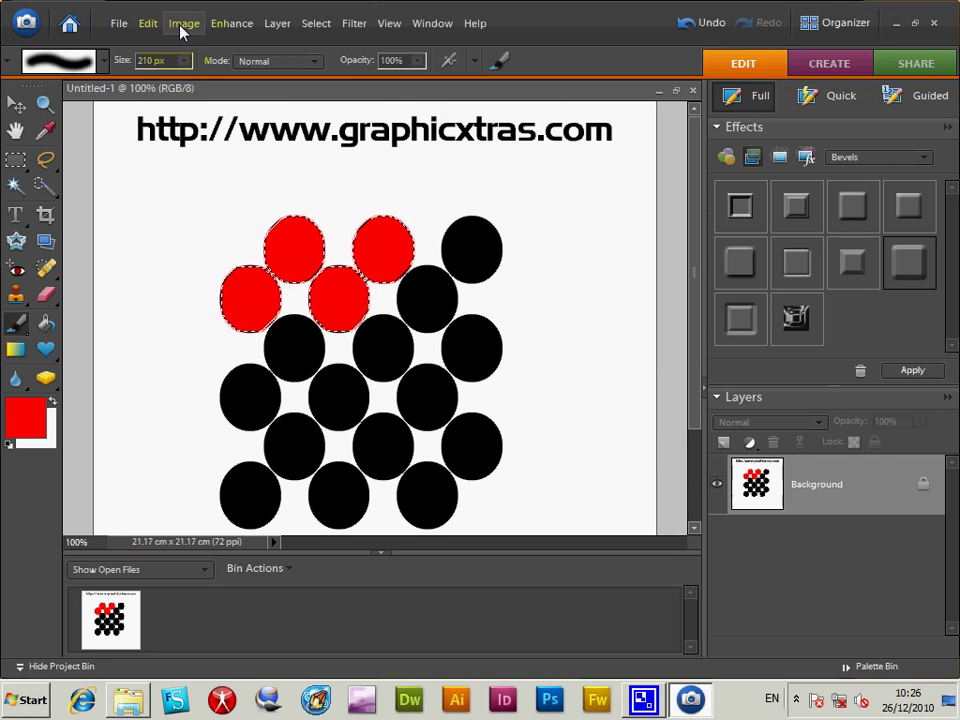
{"action": "left_click", "coordinate": [46, 328]}
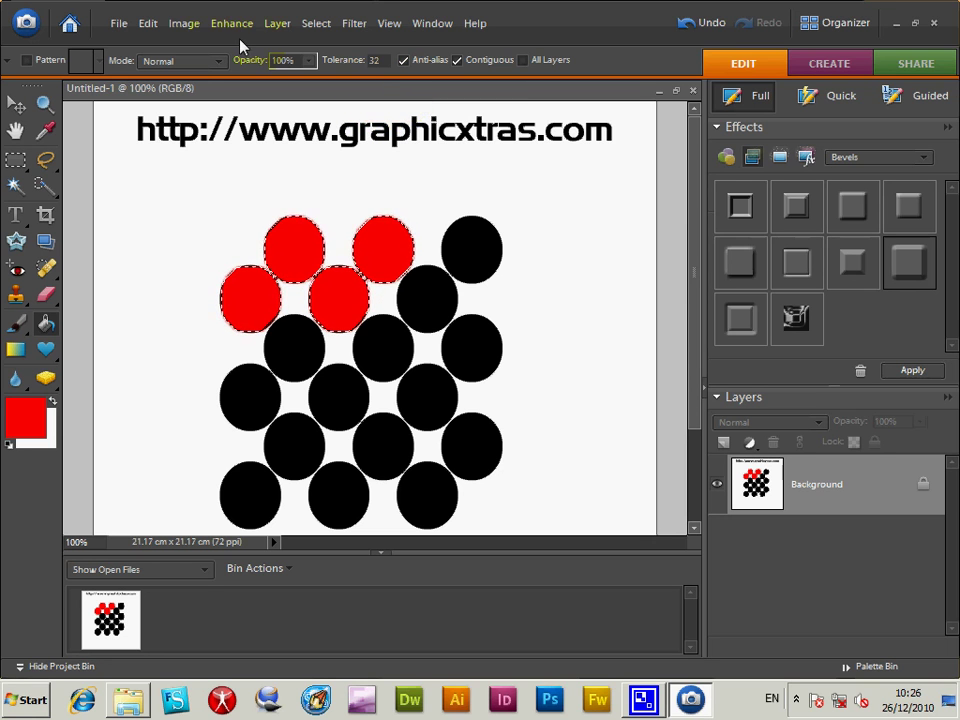
Clear the current selection and draw a rectangular marquee across the canvas
{"action": "left_click", "coordinate": [315, 23]}
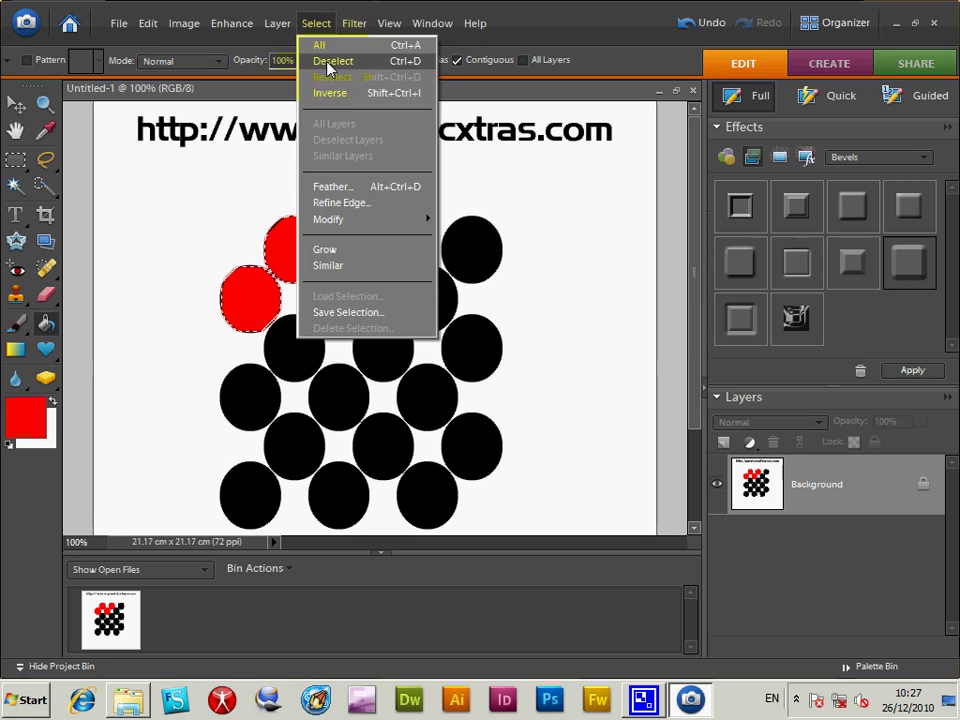
{"action": "left_click", "coordinate": [326, 60]}
{"action": "left_click", "coordinate": [15, 160]}
{"action": "left_click_drag", "start_coordinate": [100, 171], "coordinate": [722, 559]}
Apply the Render > Lens Flare filter to the selection, centred near the middle red dot
{"action": "left_click", "coordinate": [147, 23]}
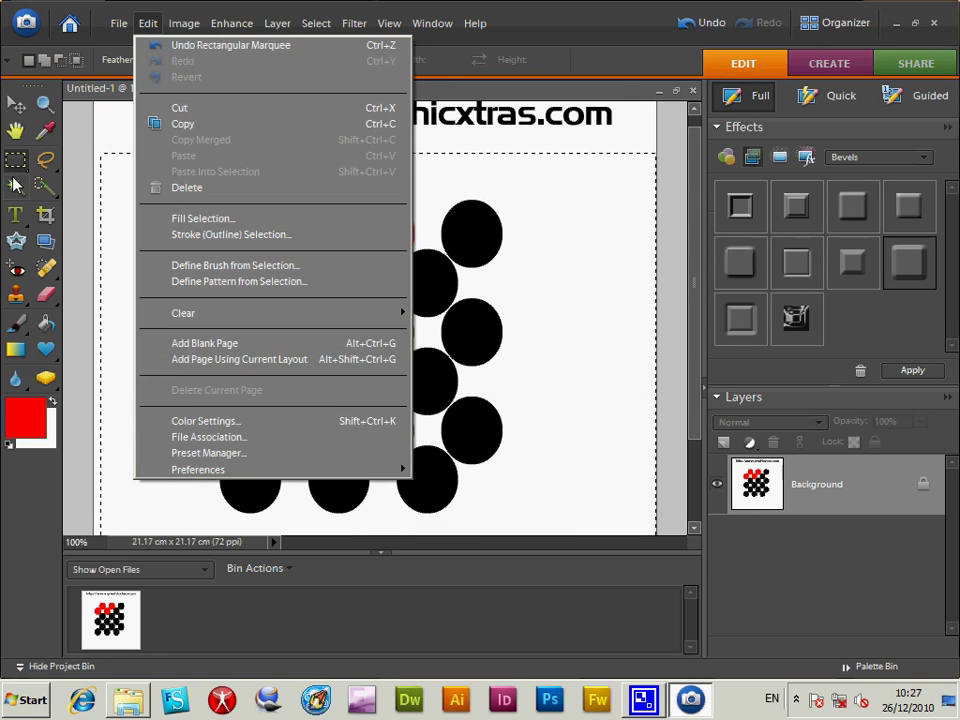
{"action": "mouse_move", "coordinate": [335, 25]}
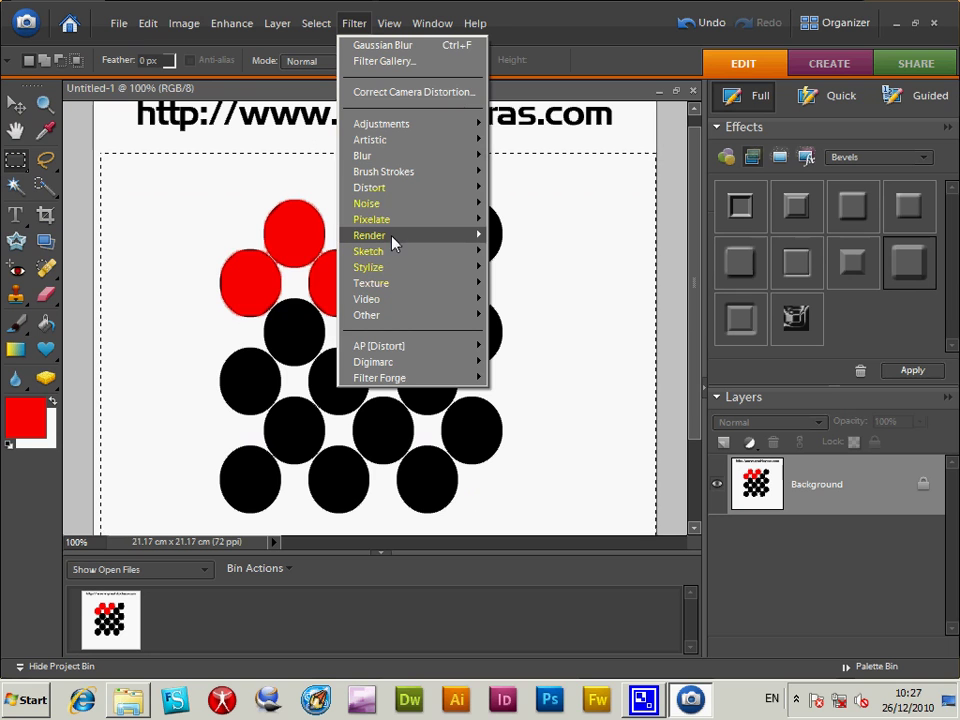
{"action": "mouse_move", "coordinate": [400, 240]}
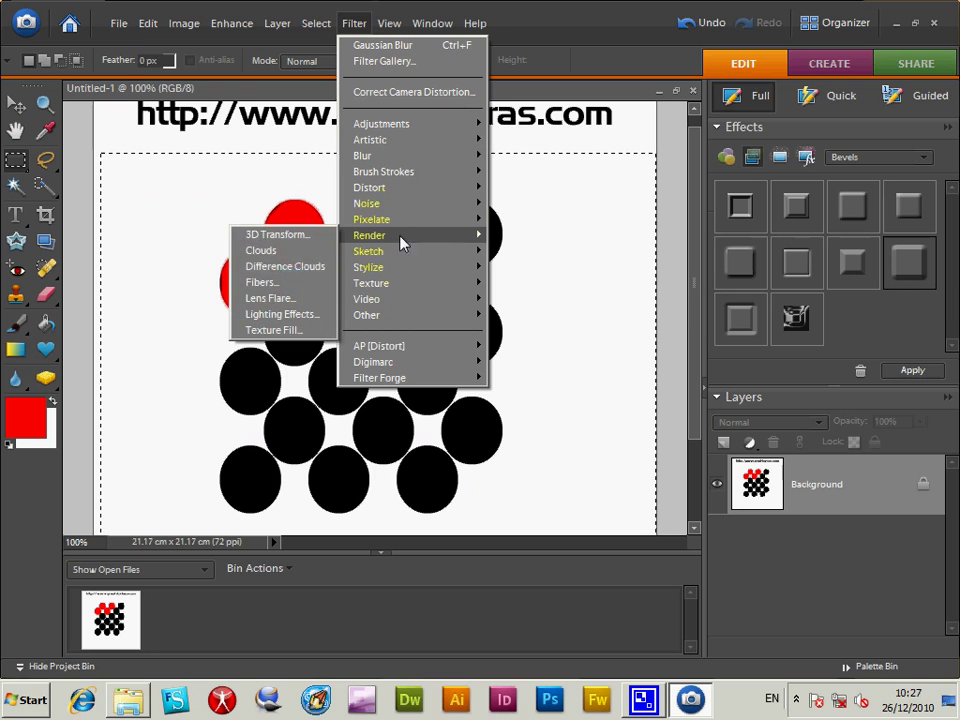
{"action": "left_click", "coordinate": [296, 304]}
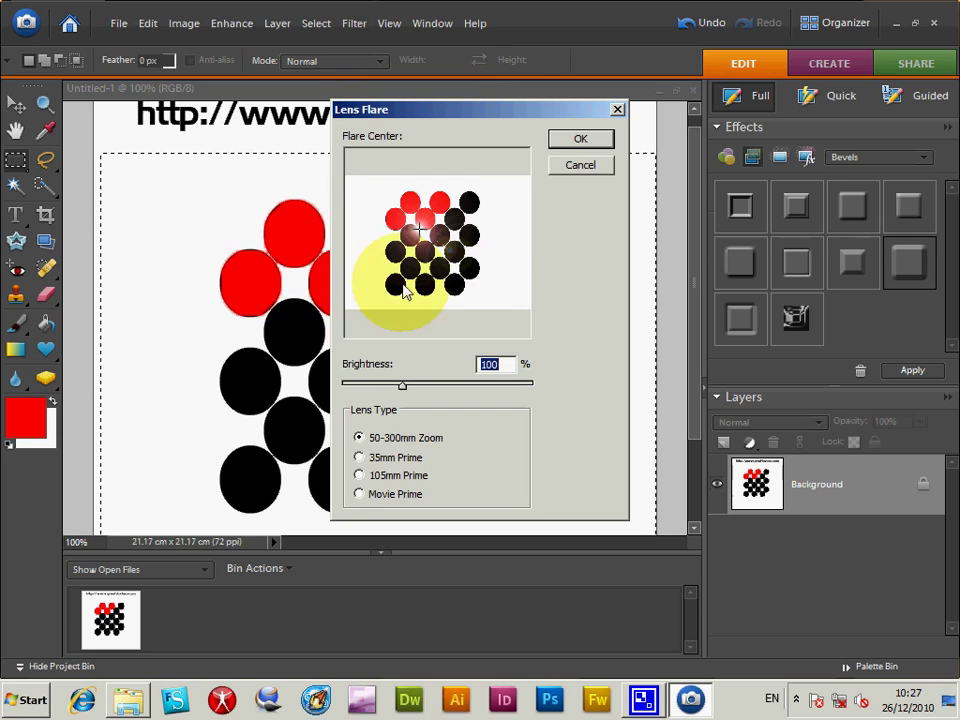
{"action": "left_click", "coordinate": [578, 143]}
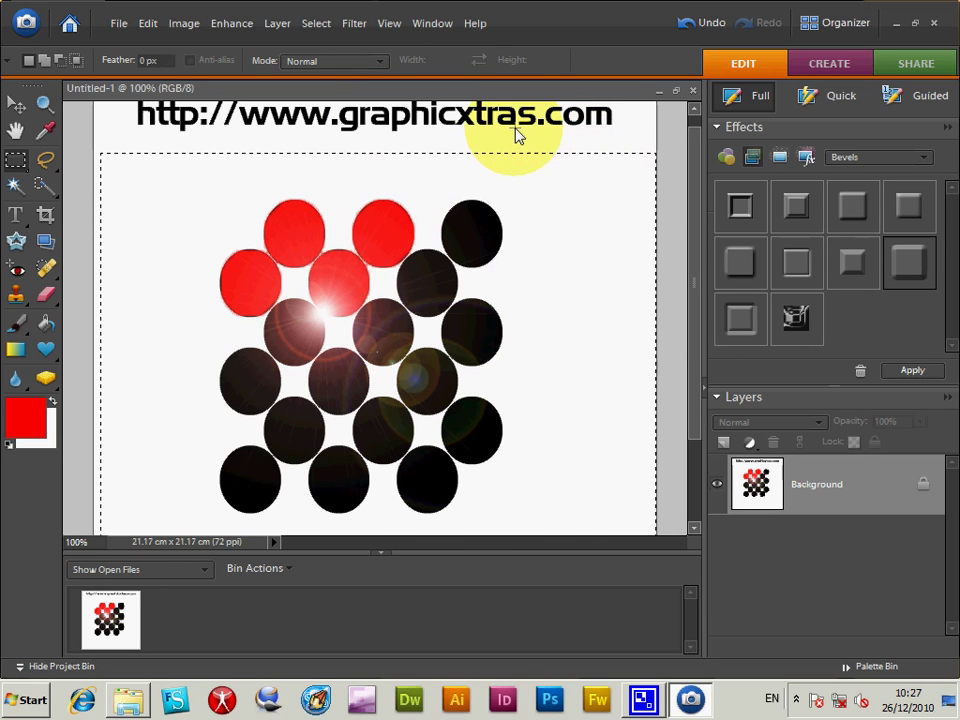